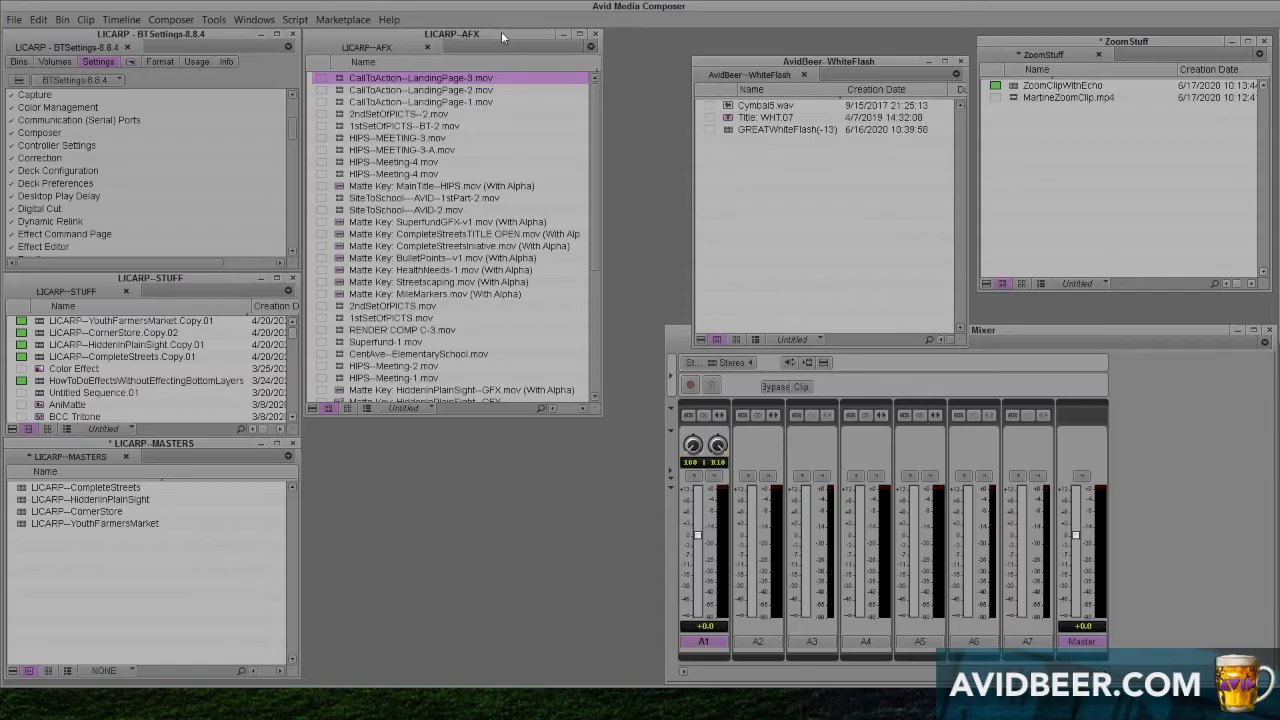
Open the AudioSuite tool and place its window over the Effect Palette
{"action": "left_click", "coordinate": [214, 19]}
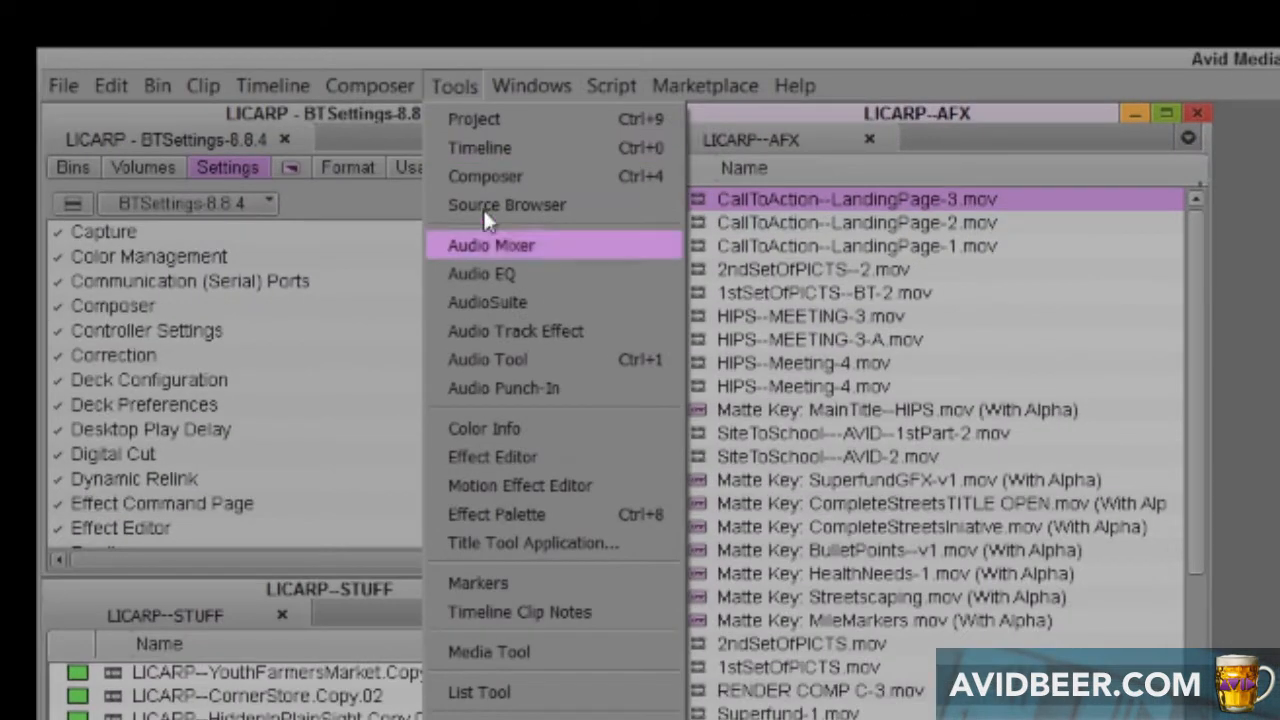
{"action": "left_click", "coordinate": [489, 304]}
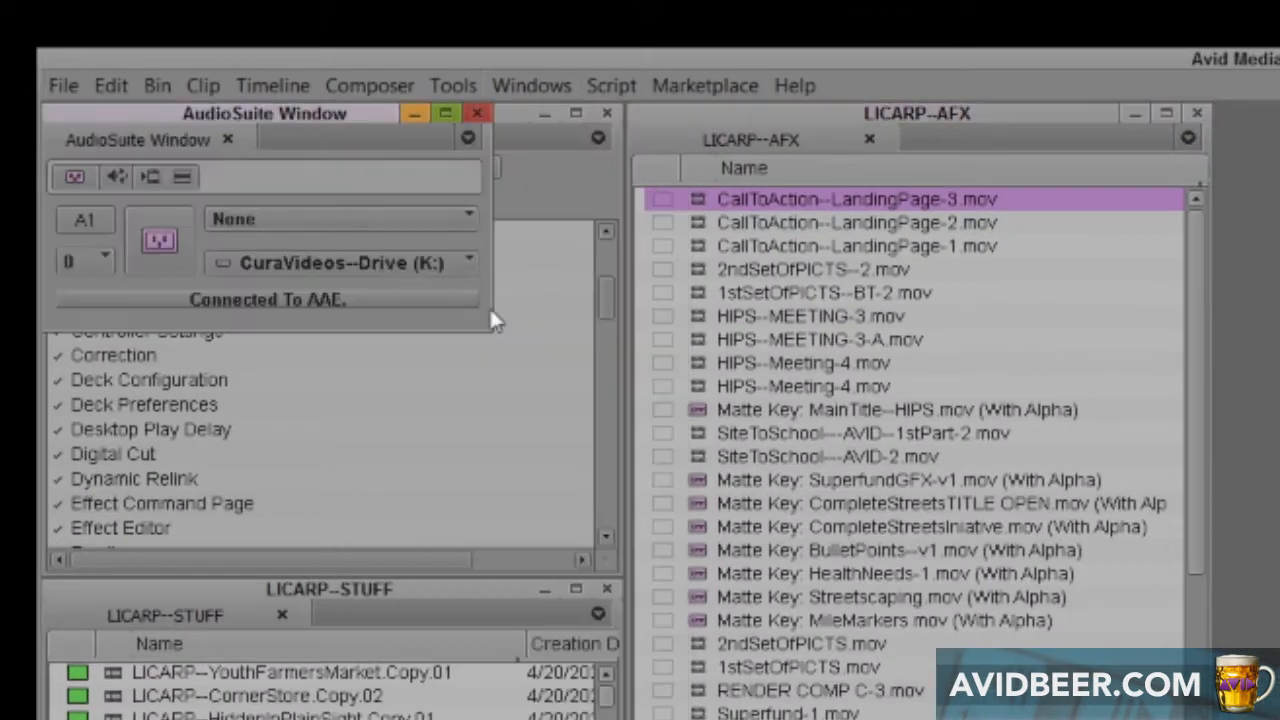
{"action": "left_click_drag", "start_coordinate": [342, 118], "coordinate": [1279, 360]}
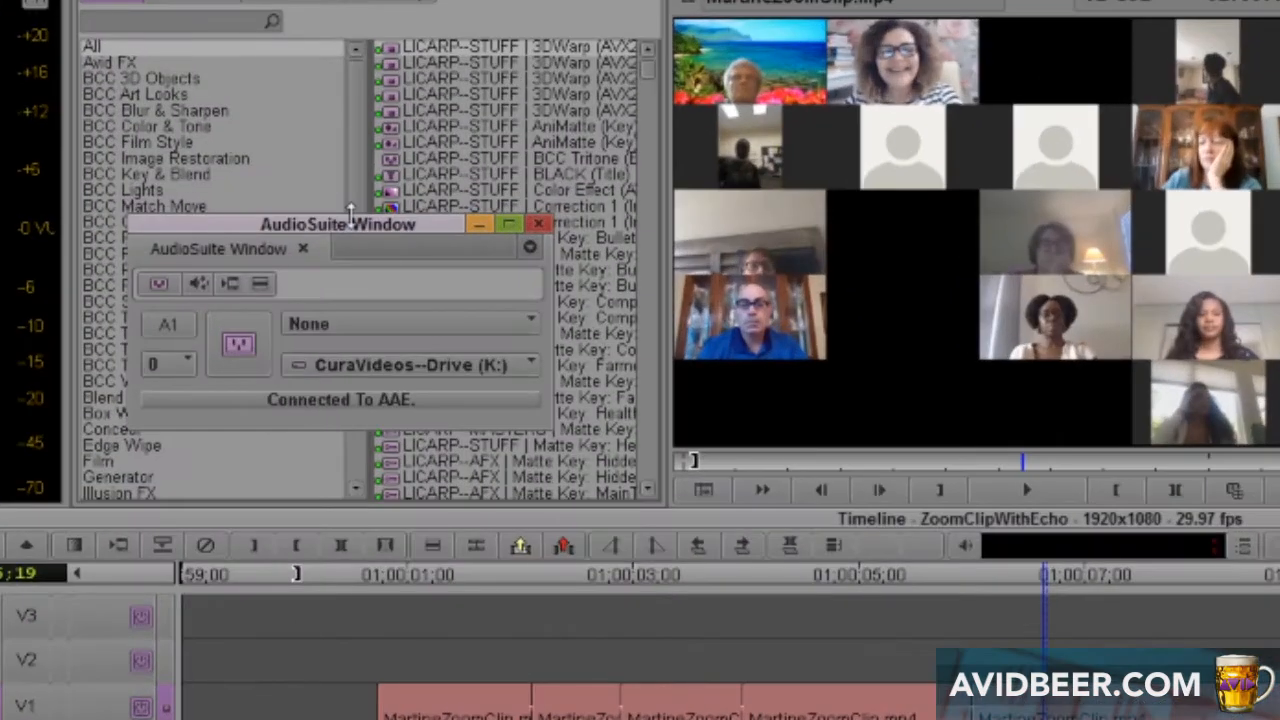
{"action": "left_click_drag", "start_coordinate": [350, 215], "coordinate": [330, 197]}
Apply the EQ3 7-Band plug-in to the first A1 clip and open its settings, with the dialog placed over the source monitor
{"action": "left_click", "coordinate": [312, 300]}
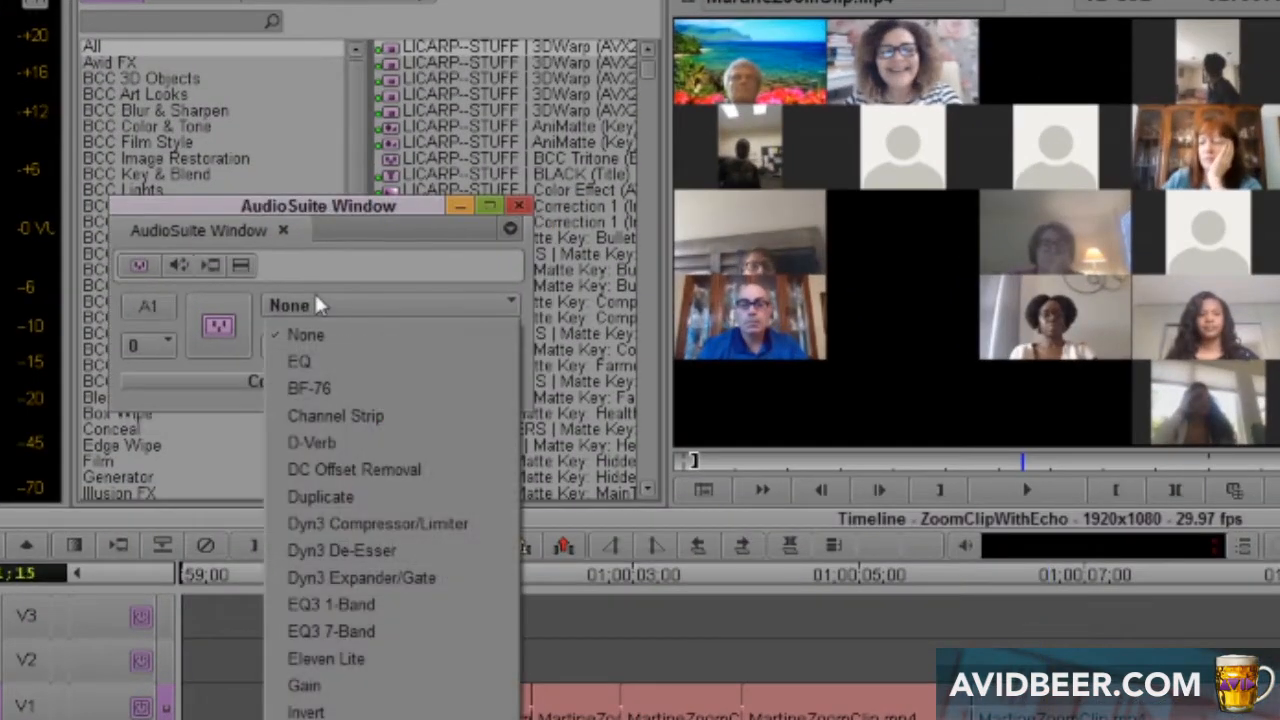
{"action": "left_click", "coordinate": [391, 632]}
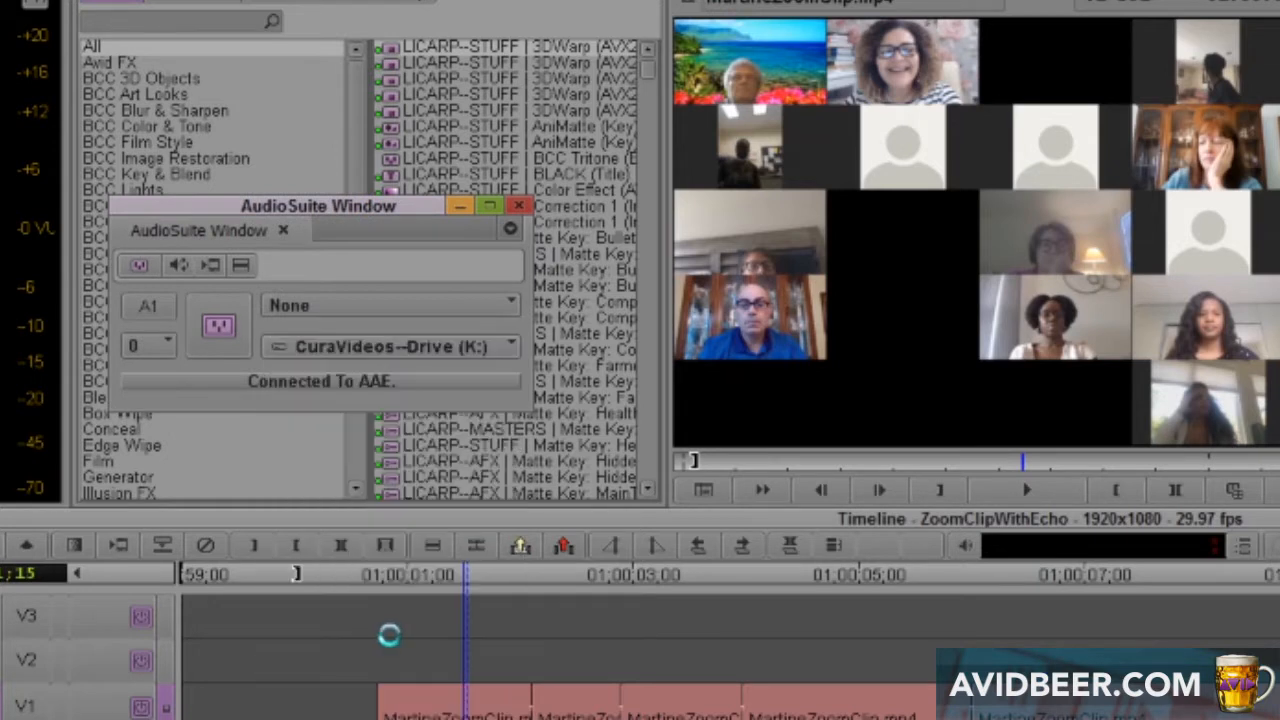
{"action": "left_click", "coordinate": [218, 325]}
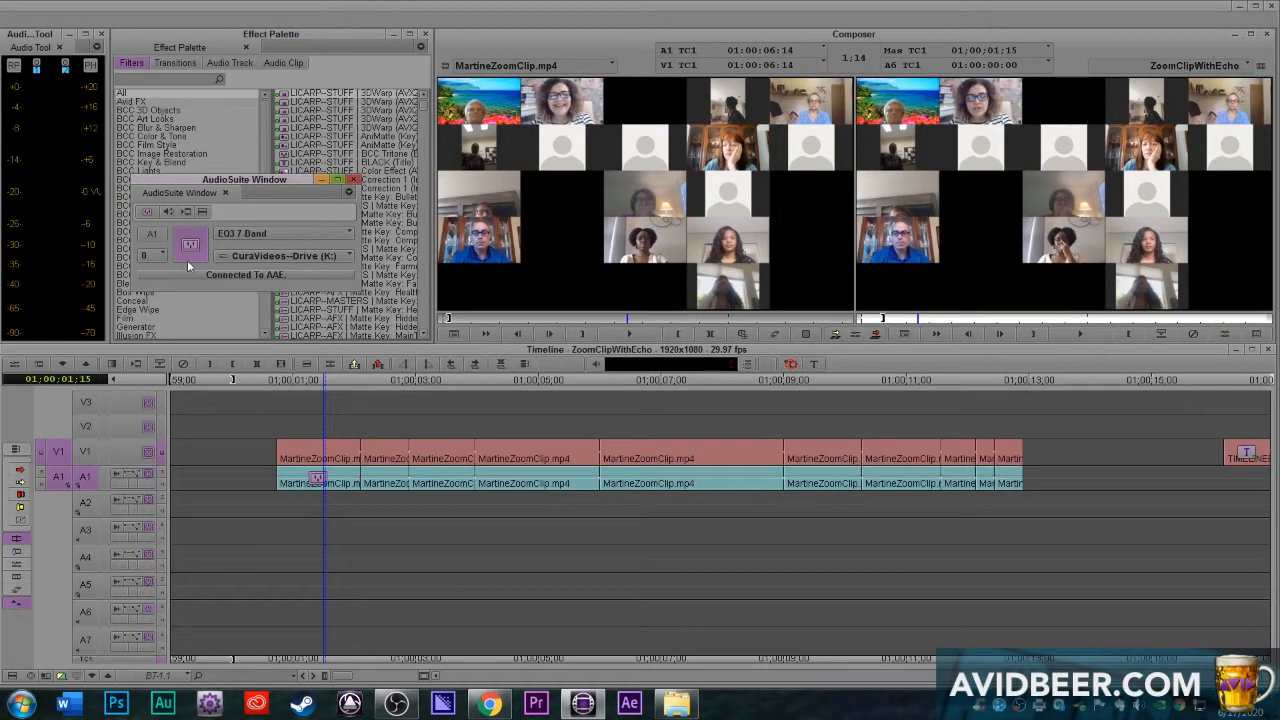
{"action": "left_click_drag", "start_coordinate": [511, 300], "coordinate": [570, 70]}
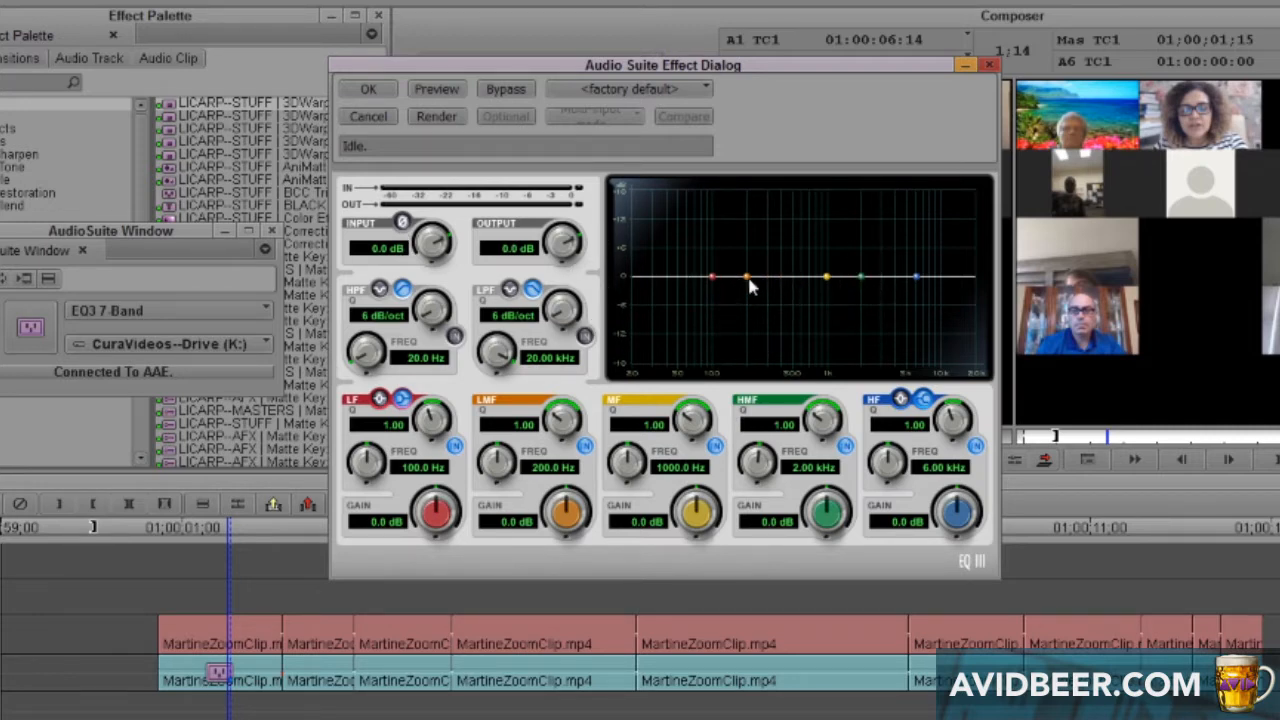
Try cutting the high-mid band by about 8.6 dB at 2 kHz, and preview the EQ while moving that band upward
{"action": "mouse_move", "coordinate": [749, 277]}
{"action": "left_mouse_down"}
{"action": "mouse_move", "coordinate": [752, 230]}
{"action": "mouse_move", "coordinate": [748, 356]}
{"action": "mouse_move", "coordinate": [752, 286]}
{"action": "left_mouse_up"}
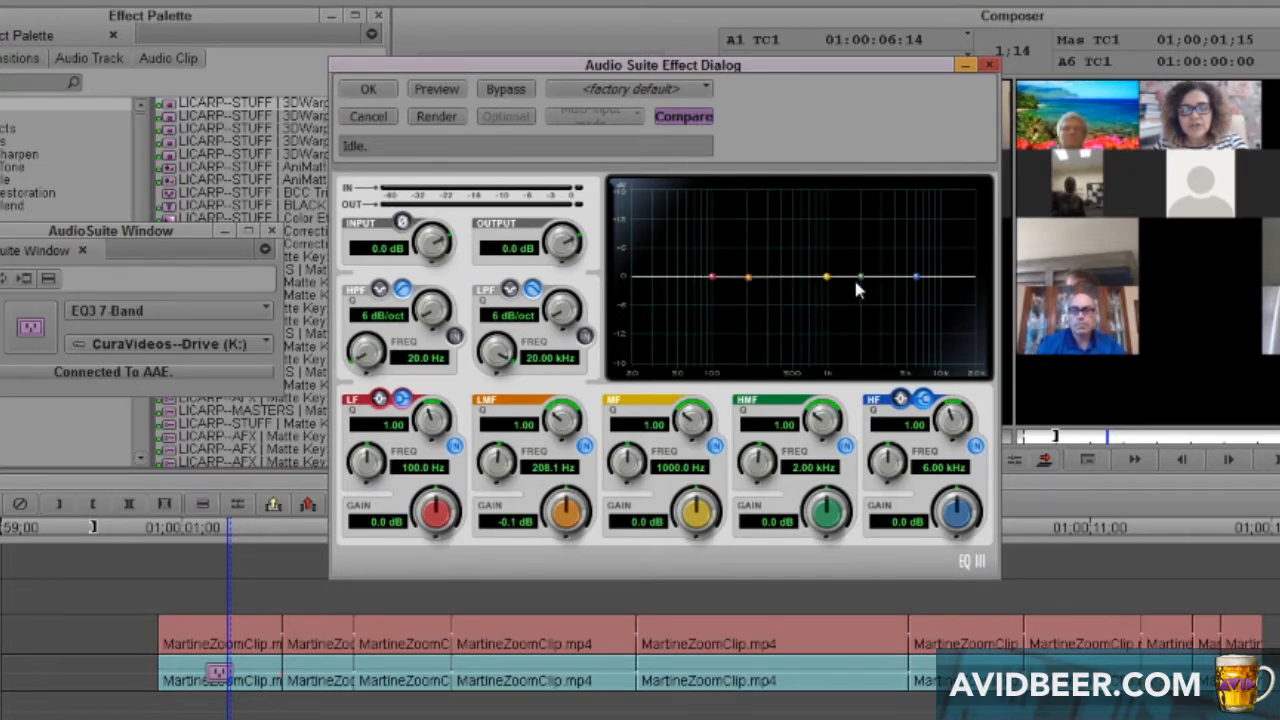
{"action": "left_click_drag", "start_coordinate": [858, 277], "coordinate": [861, 323]}
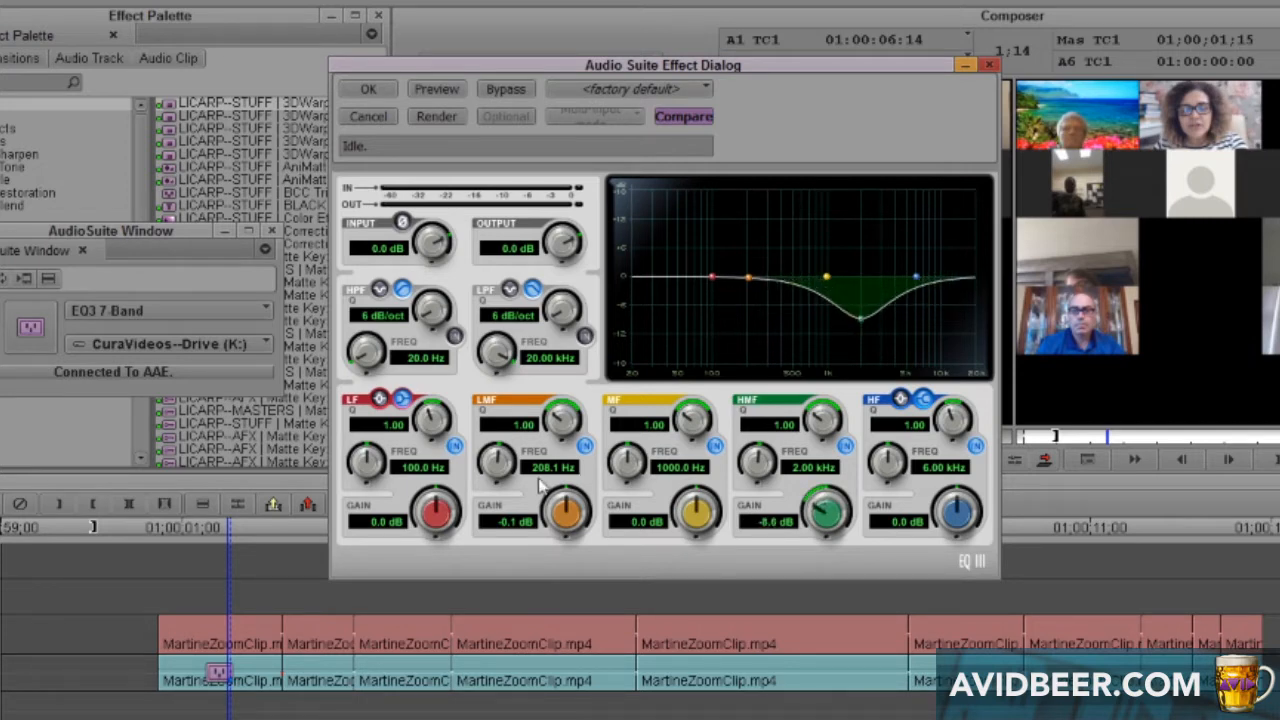
{"action": "left_click", "coordinate": [451, 86]}
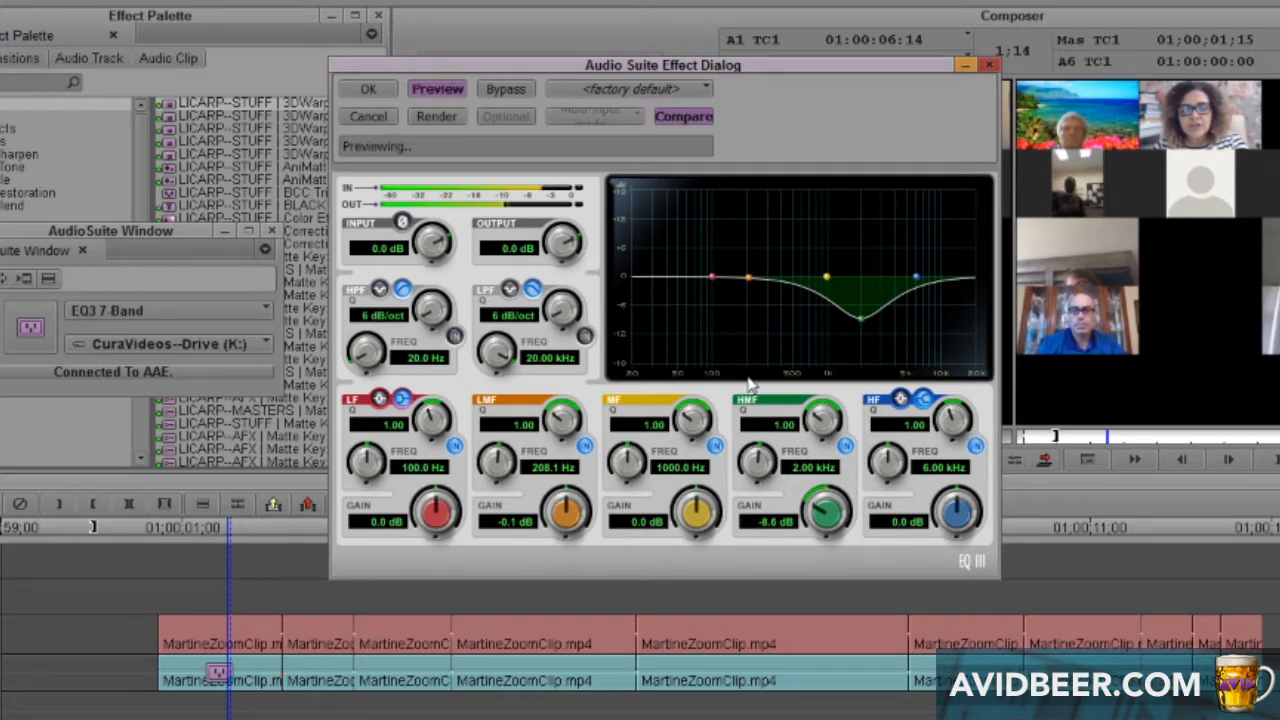
{"action": "left_click_drag", "start_coordinate": [860, 318], "coordinate": [866, 226]}
{"action": "left_click", "coordinate": [437, 89]}
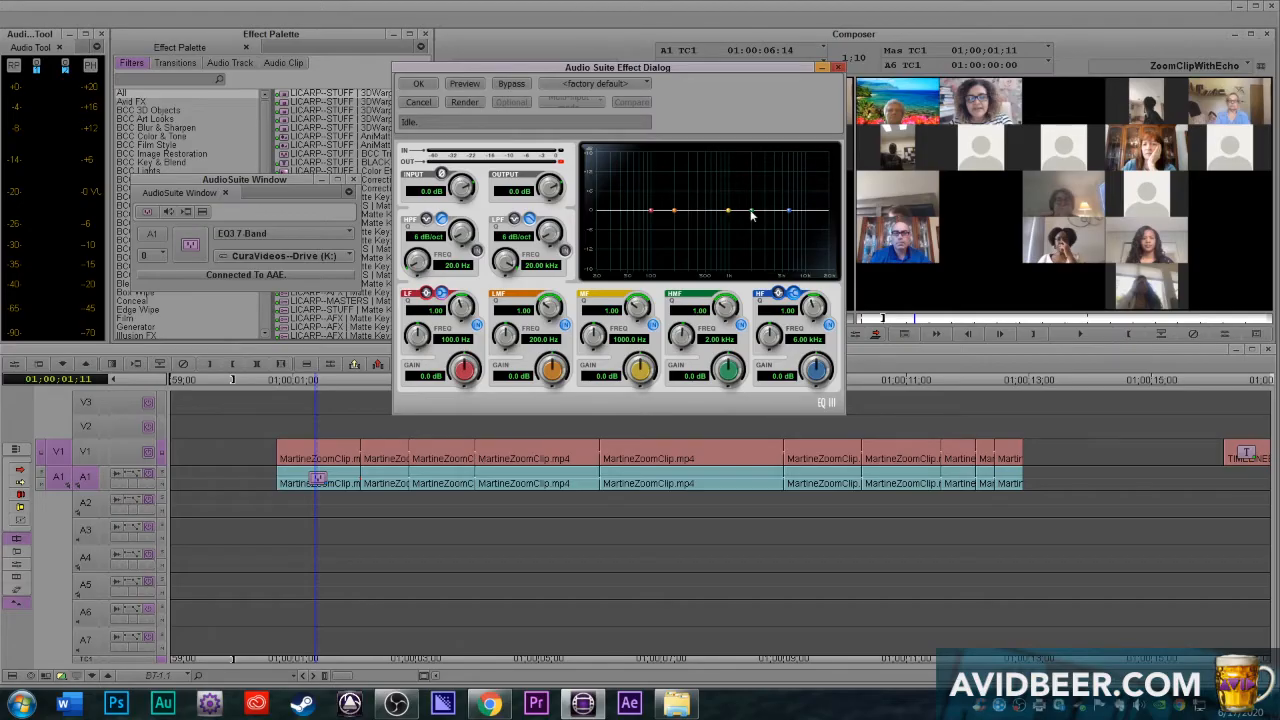
Try boosting the high-mid band by about 10.9 dB at 2 kHz, preview it, and cancel the changes
{"action": "left_click_drag", "start_coordinate": [752, 212], "coordinate": [753, 176]}
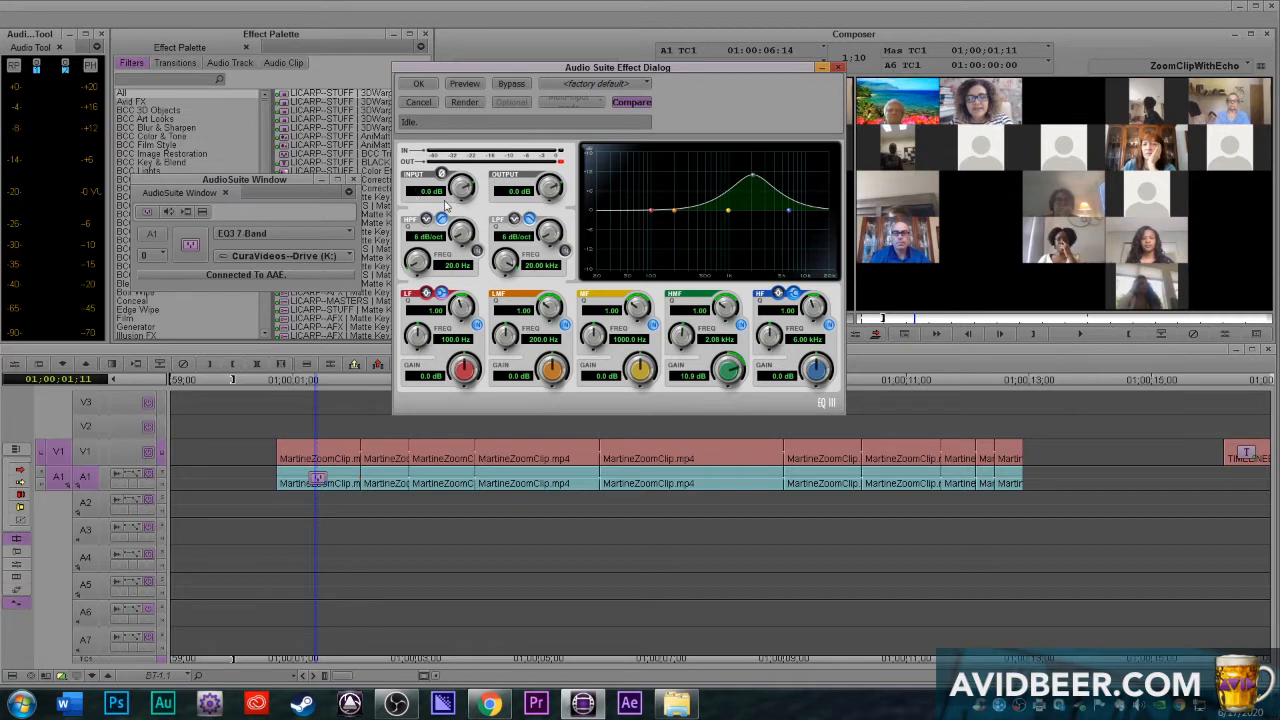
{"action": "left_click", "coordinate": [464, 84]}
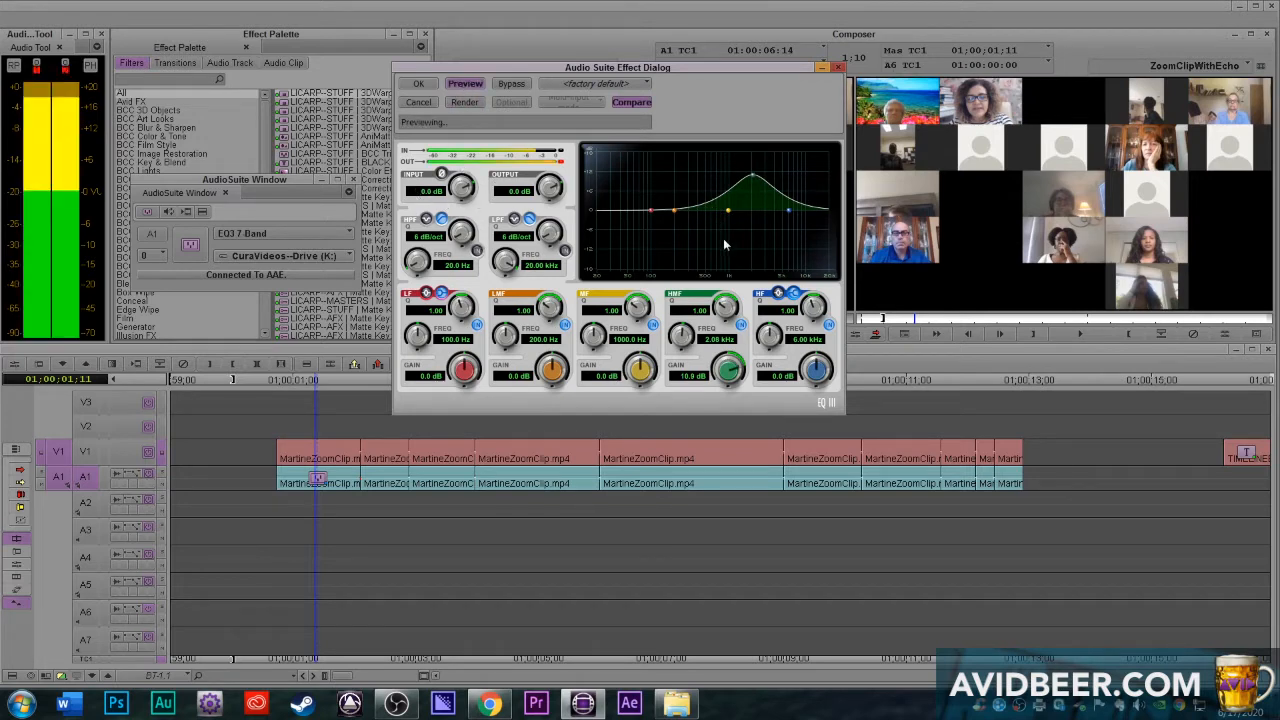
{"action": "left_click", "coordinate": [418, 102]}
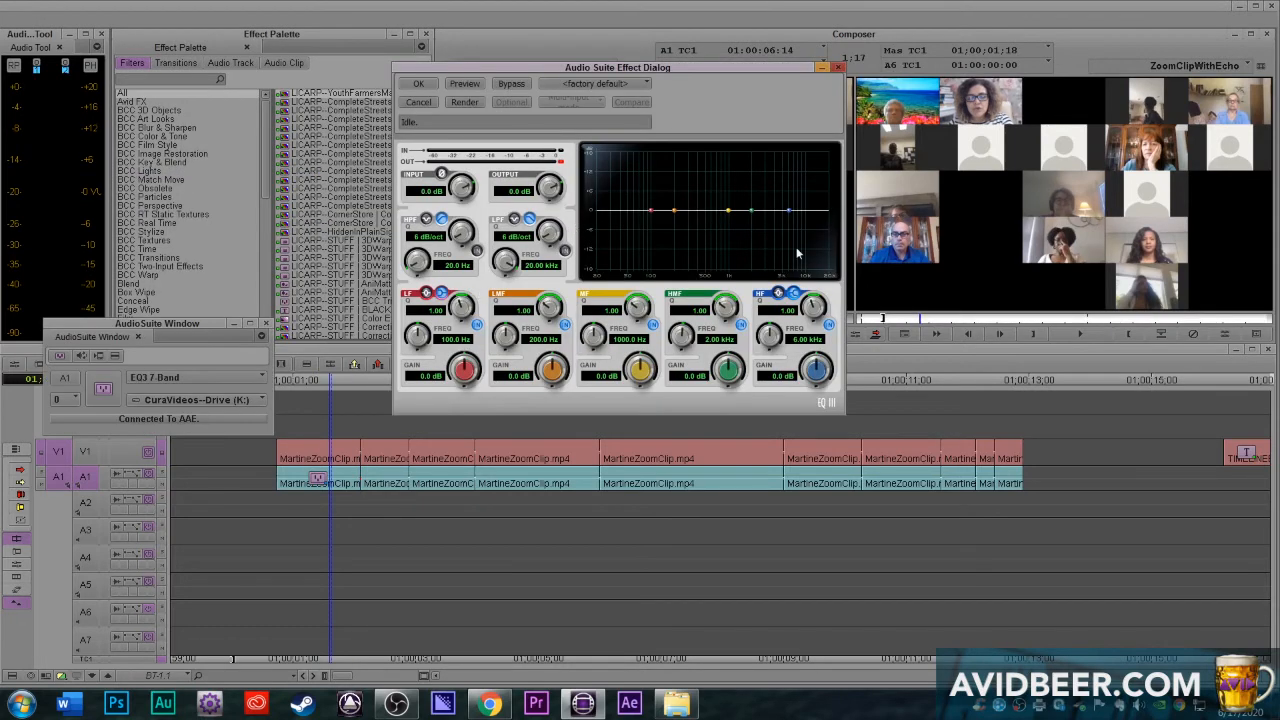
While previewing, try cutting the mid band about 15.2 dB, high-mid 5.8 dB and high 2.7 dB, and boosting the low-mid near 727 Hz
{"action": "left_click_drag", "start_coordinate": [754, 213], "coordinate": [756, 245]}
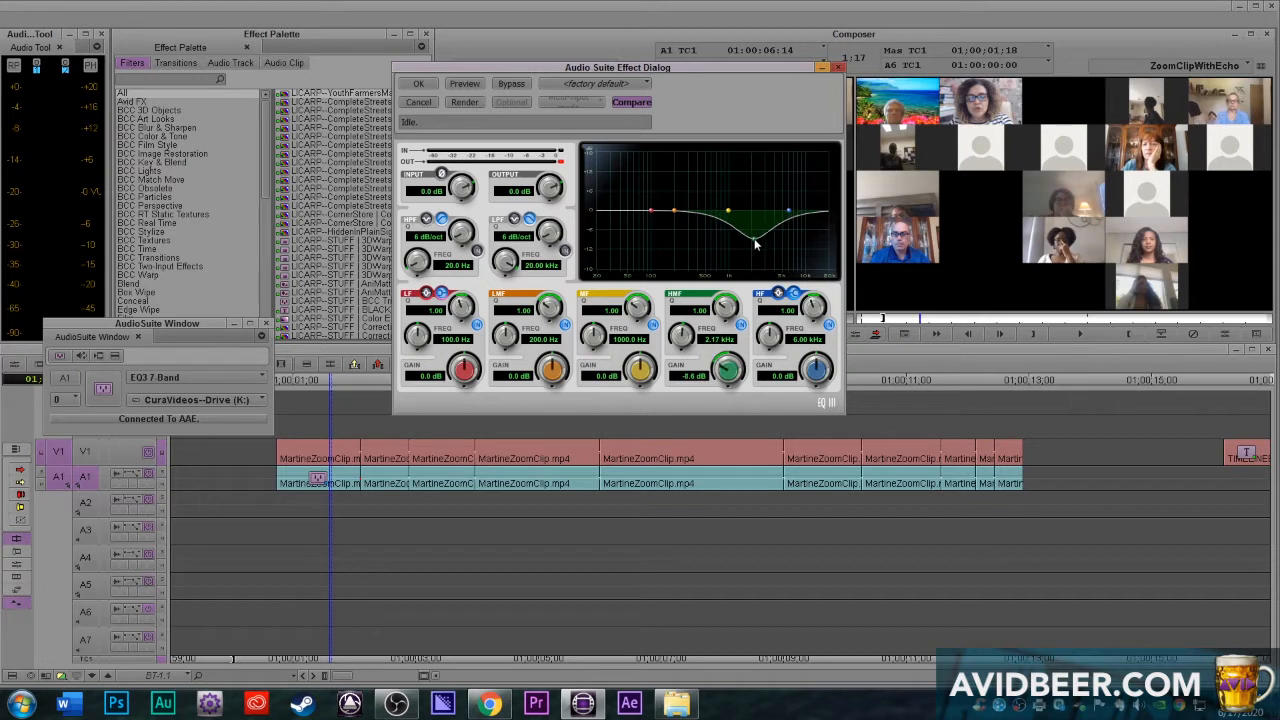
{"action": "left_click", "coordinate": [456, 88]}
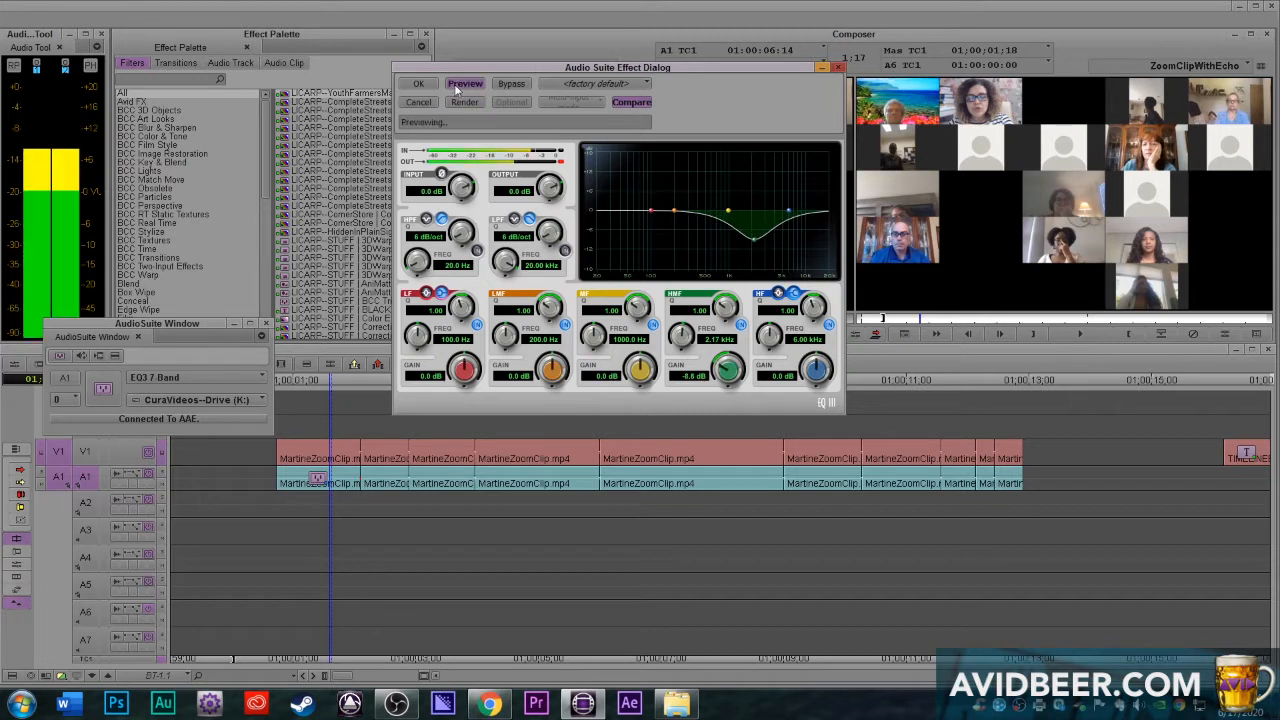
{"action": "left_click_drag", "start_coordinate": [752, 238], "coordinate": [729, 260]}
{"action": "left_click_drag", "start_coordinate": [677, 213], "coordinate": [717, 189]}
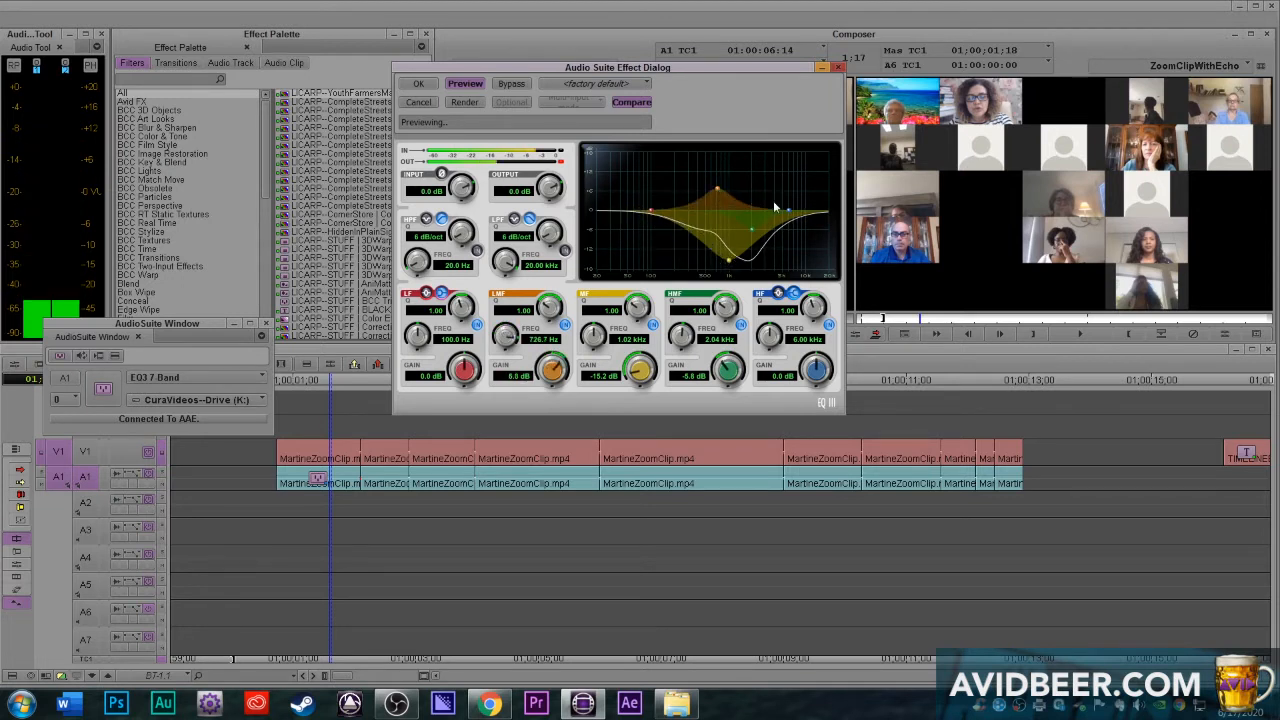
{"action": "mouse_move", "coordinate": [789, 211]}
{"action": "left_mouse_down"}
{"action": "mouse_move", "coordinate": [791, 165]}
{"action": "mouse_move", "coordinate": [786, 222]}
{"action": "left_mouse_up"}
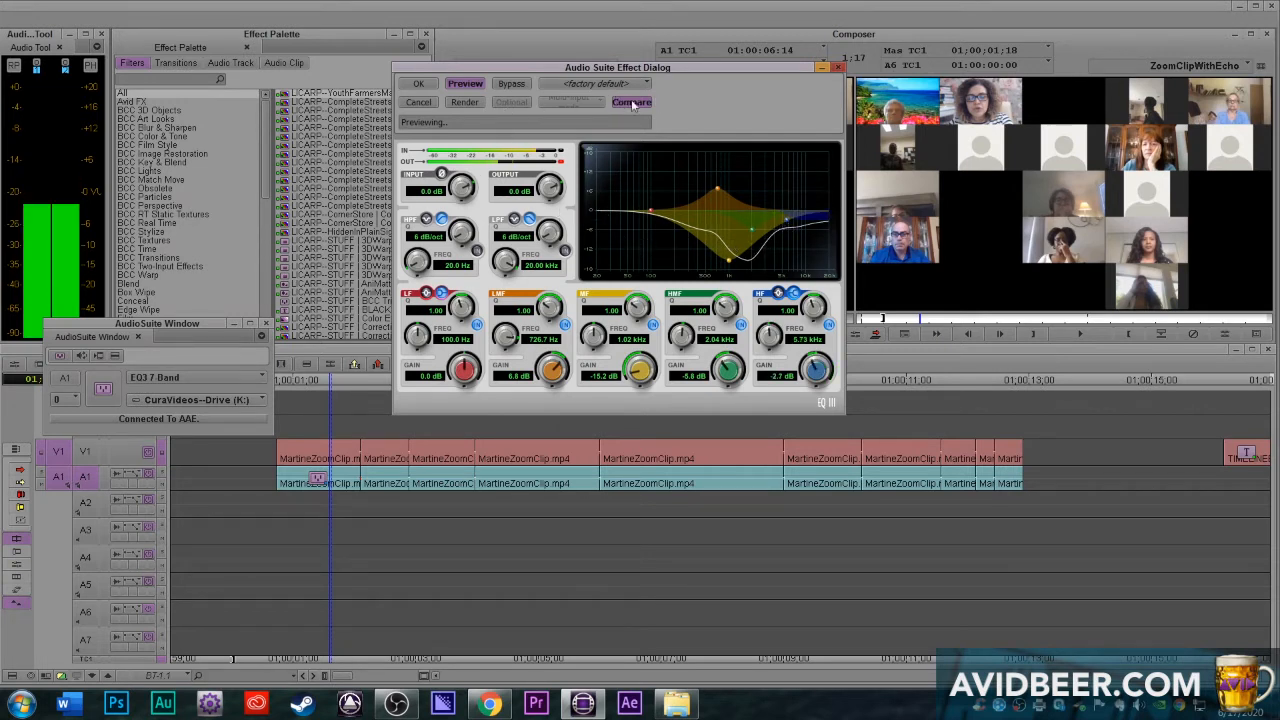
Reopen the clip's EQ, try a high-mid cut of about 9.9 dB at 2.39 kHz, and play the clip from near its start
{"action": "left_click", "coordinate": [104, 390]}
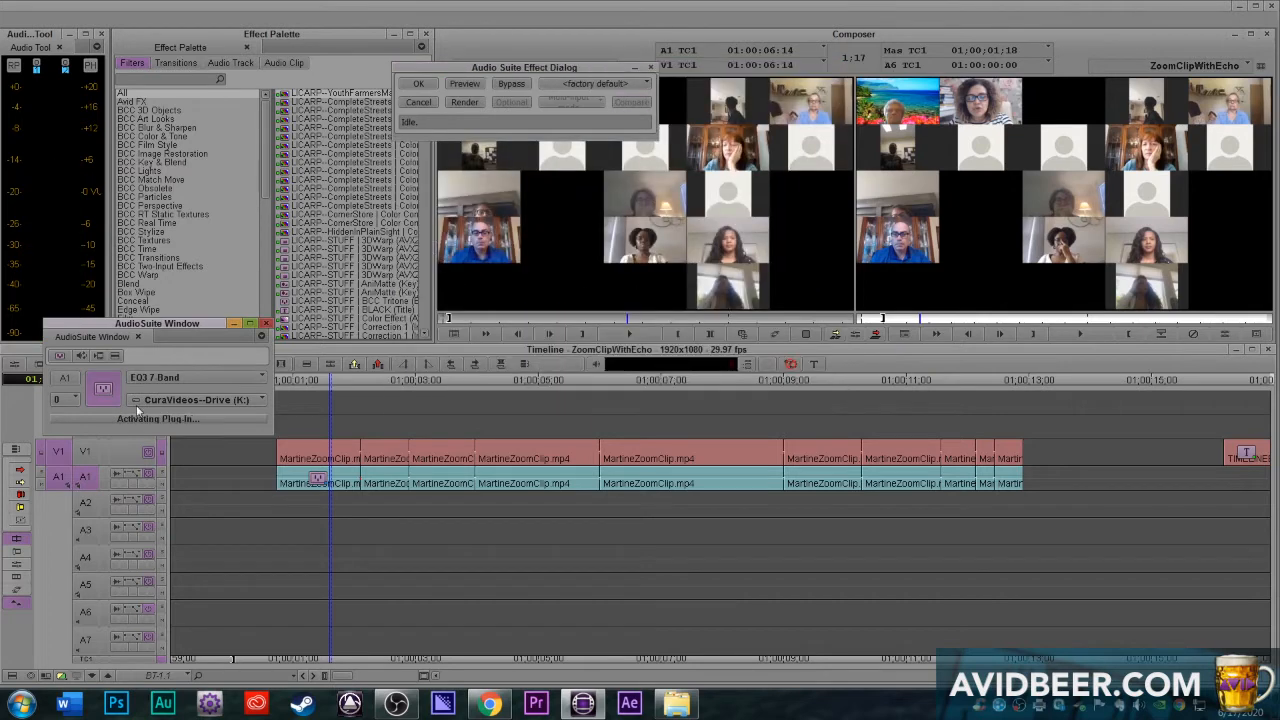
{"action": "left_click_drag", "start_coordinate": [751, 216], "coordinate": [757, 242]}
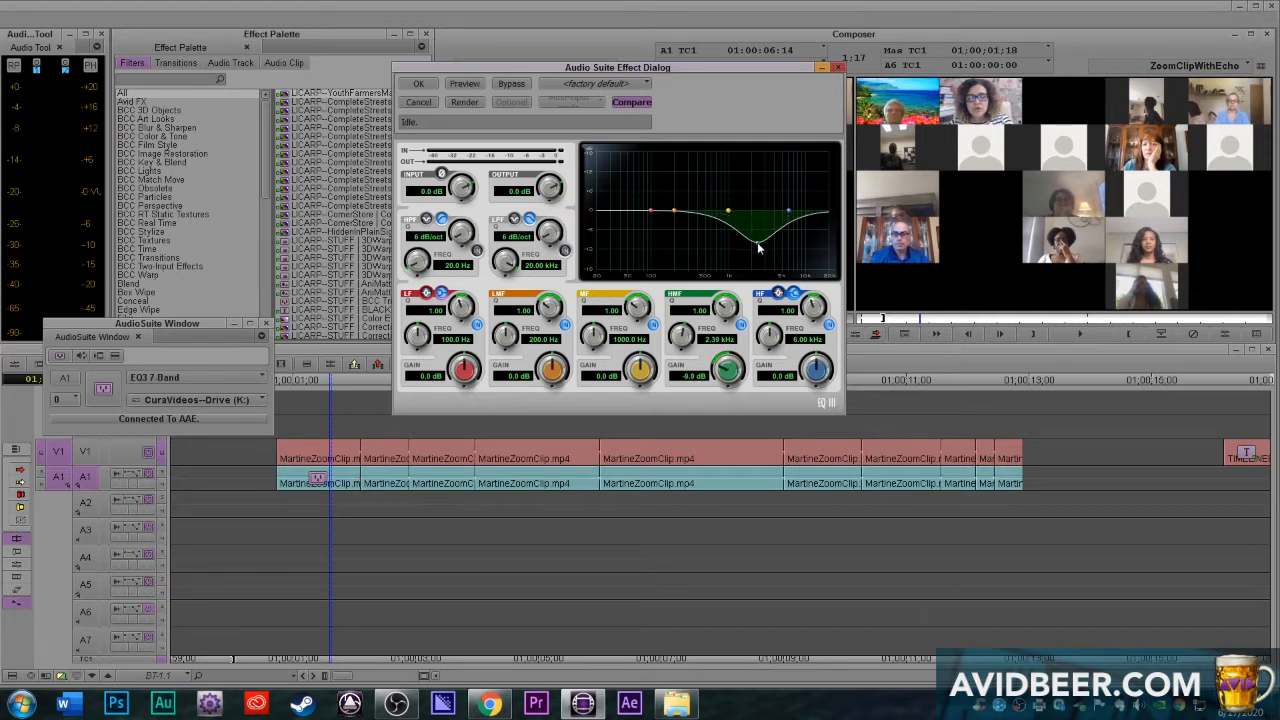
{"action": "left_click_drag", "start_coordinate": [325, 487], "coordinate": [290, 466]}
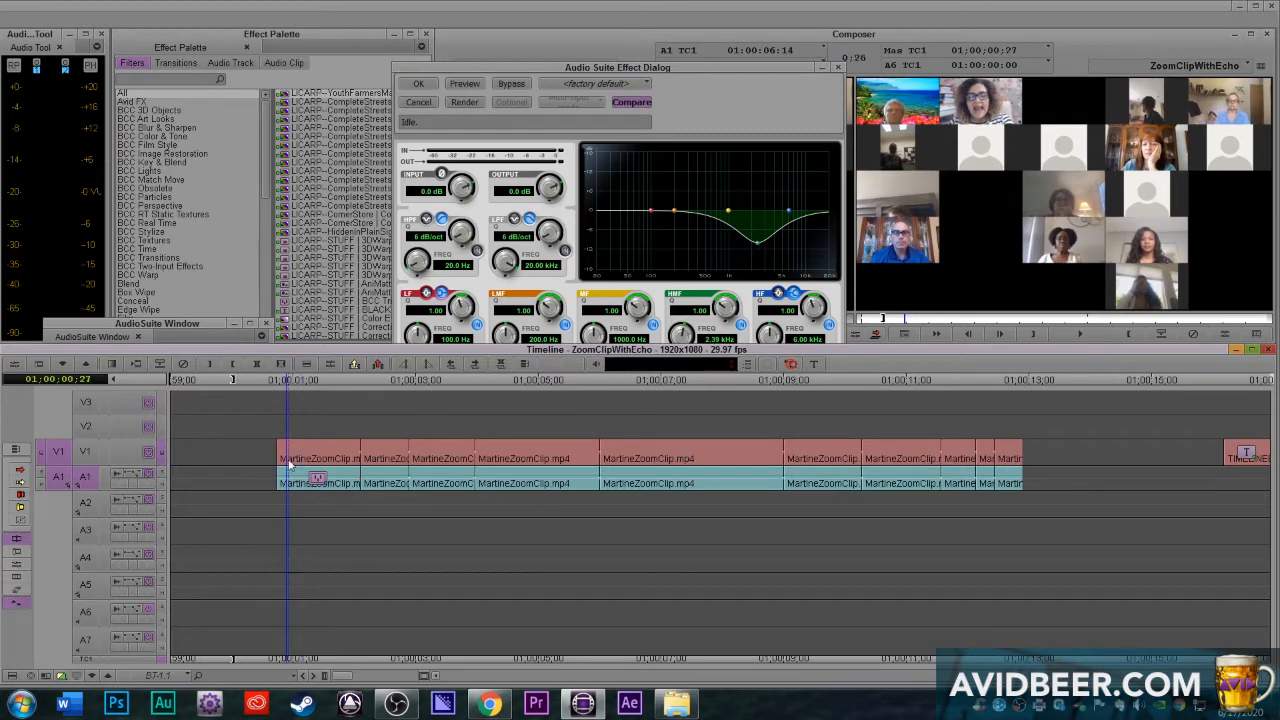
{"action": "key", "text": "space"}
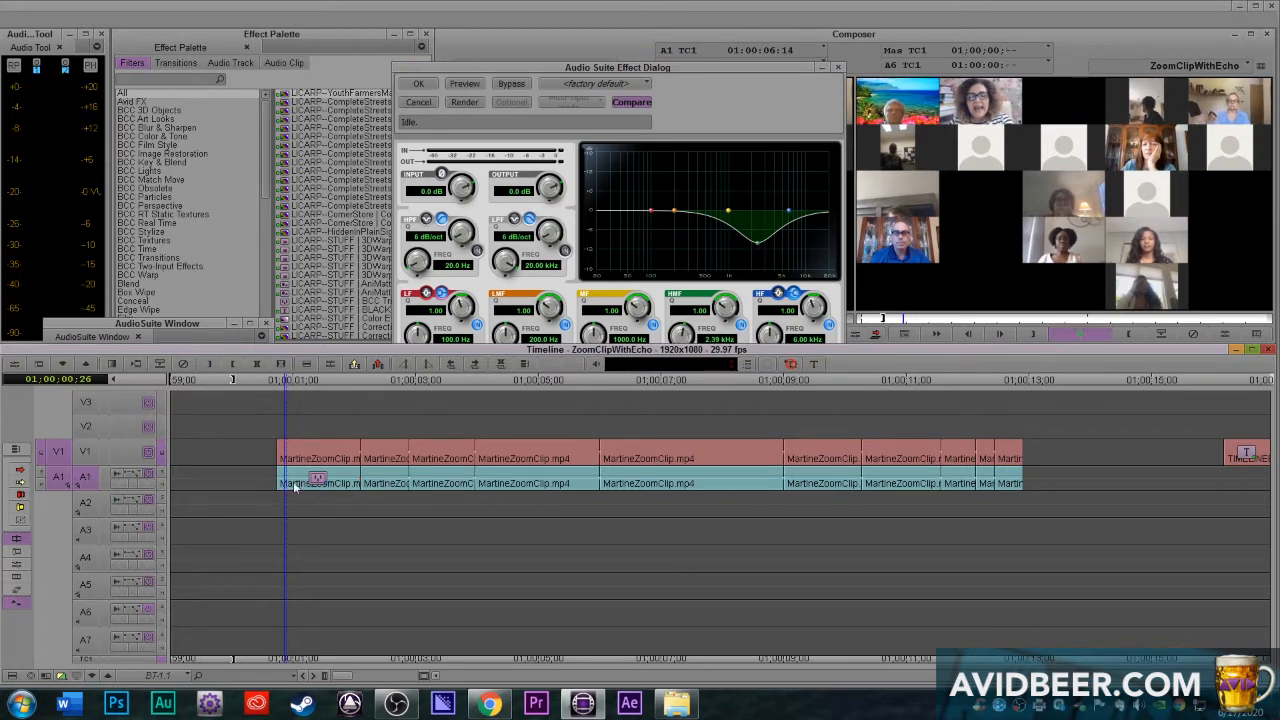
{"action": "key", "text": "space"}
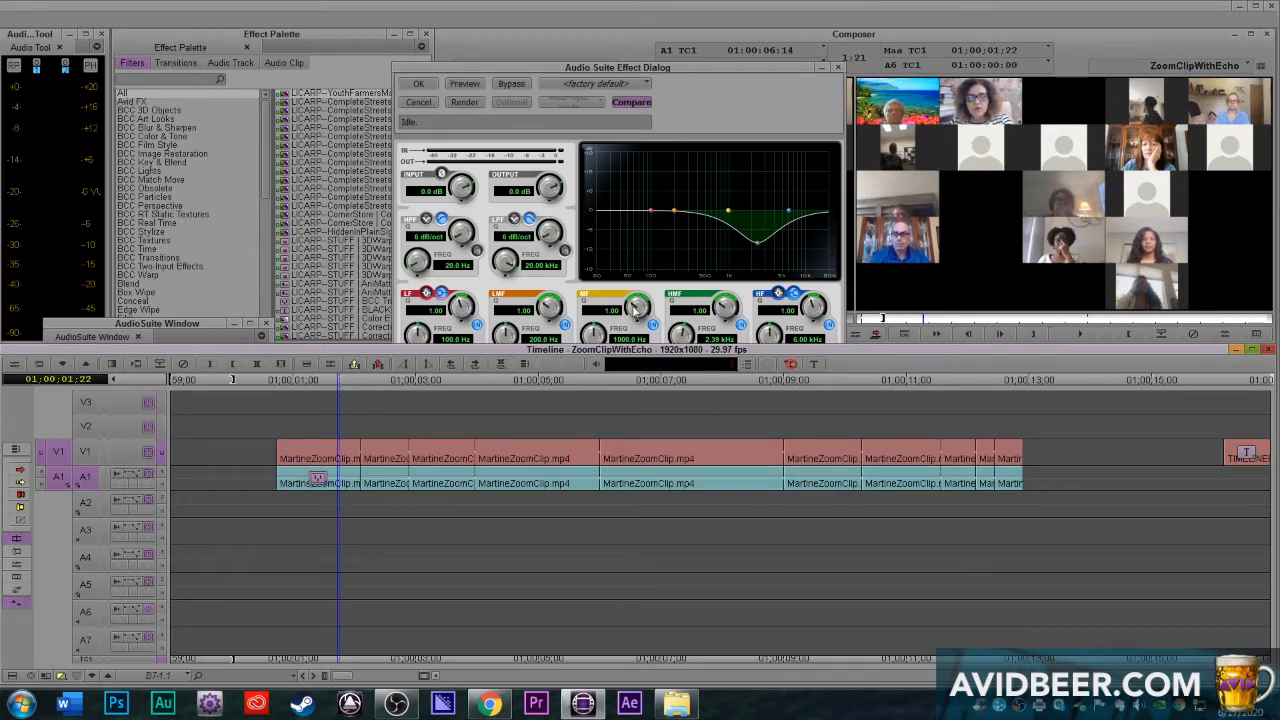
Close and reopen the first clip's EQ3 7-Band settings, and render the effect
{"action": "left_click", "coordinate": [838, 67]}
{"action": "left_click", "coordinate": [118, 322]}
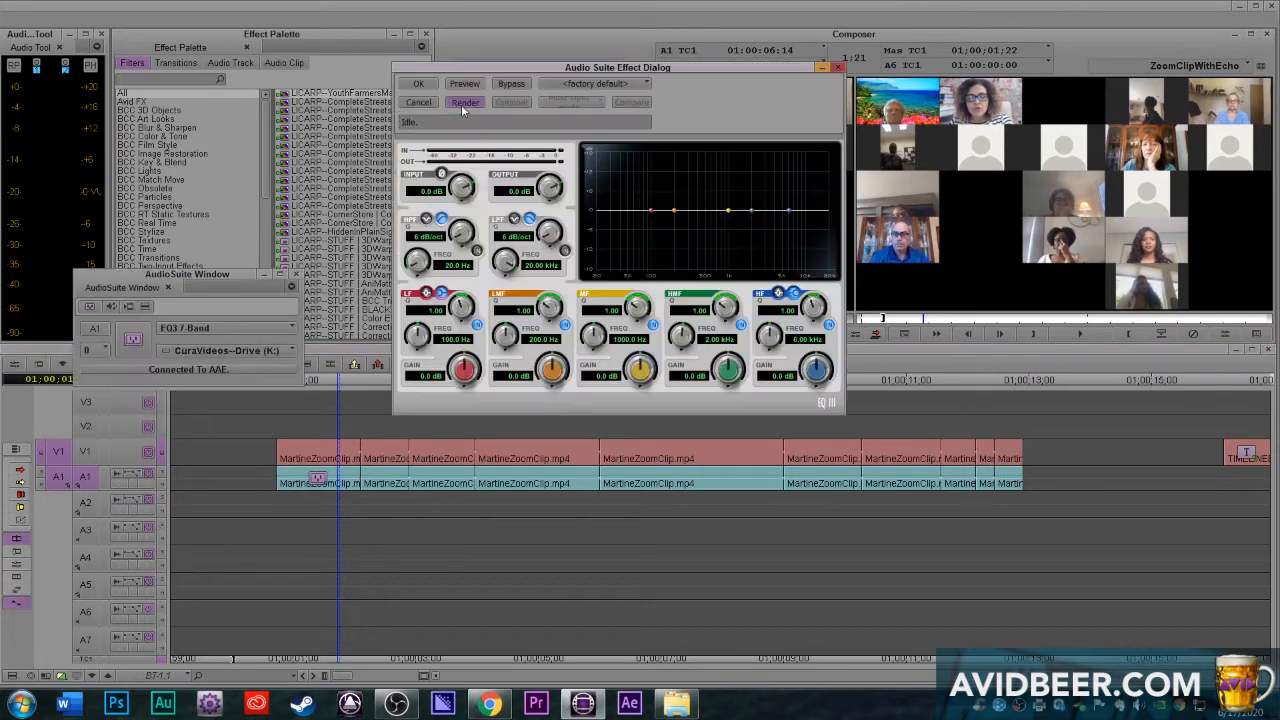
{"action": "left_click", "coordinate": [462, 104]}
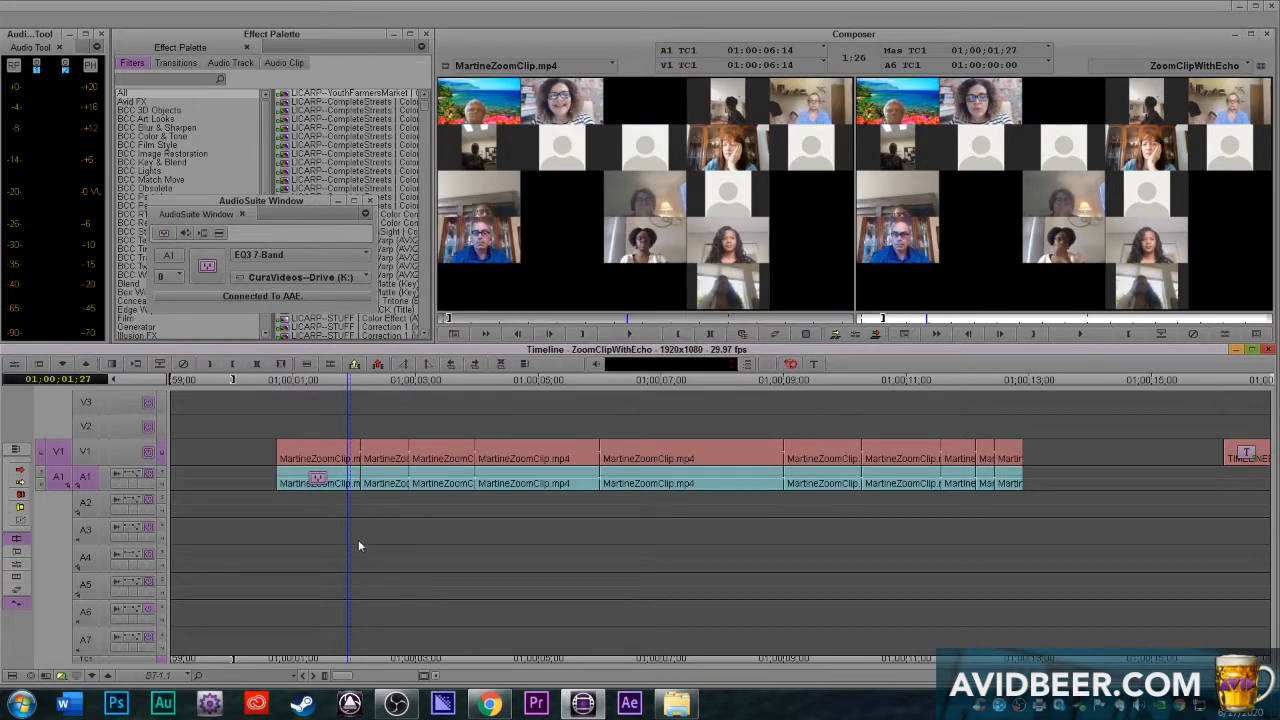
Mark the sequence range from 01;00;01;20 in the first clip to 01;00;12;19 in the last clip
{"action": "left_click", "coordinate": [818, 512]}
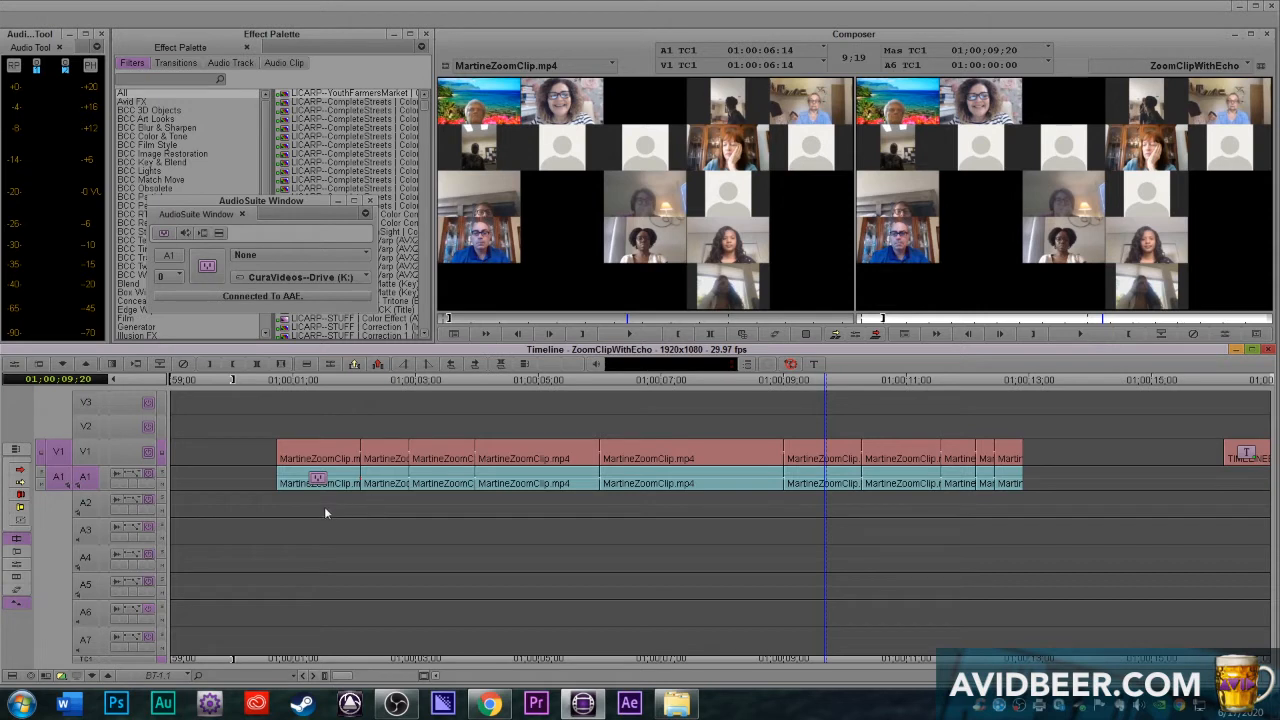
{"action": "left_click", "coordinate": [1006, 488]}
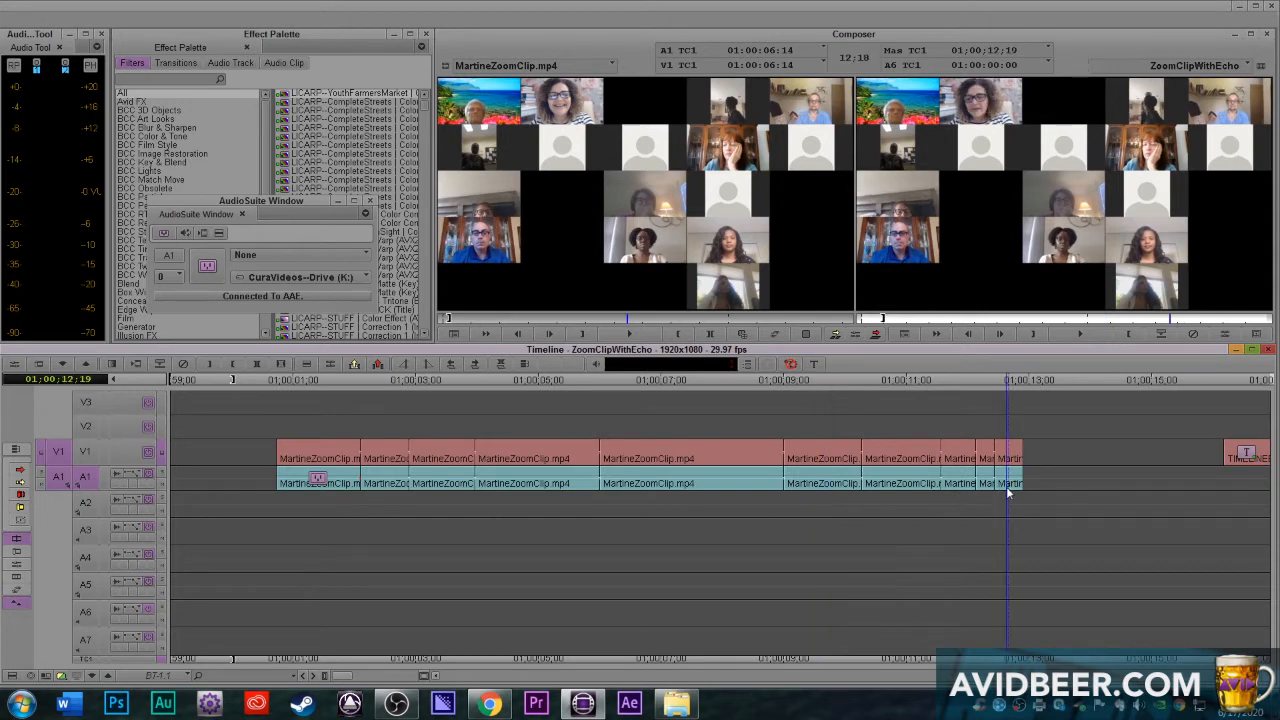
{"action": "key", "text": "o"}
{"action": "left_click", "coordinate": [334, 491]}
{"action": "key", "text": "i"}
{"action": "left_click", "coordinate": [62, 452]}
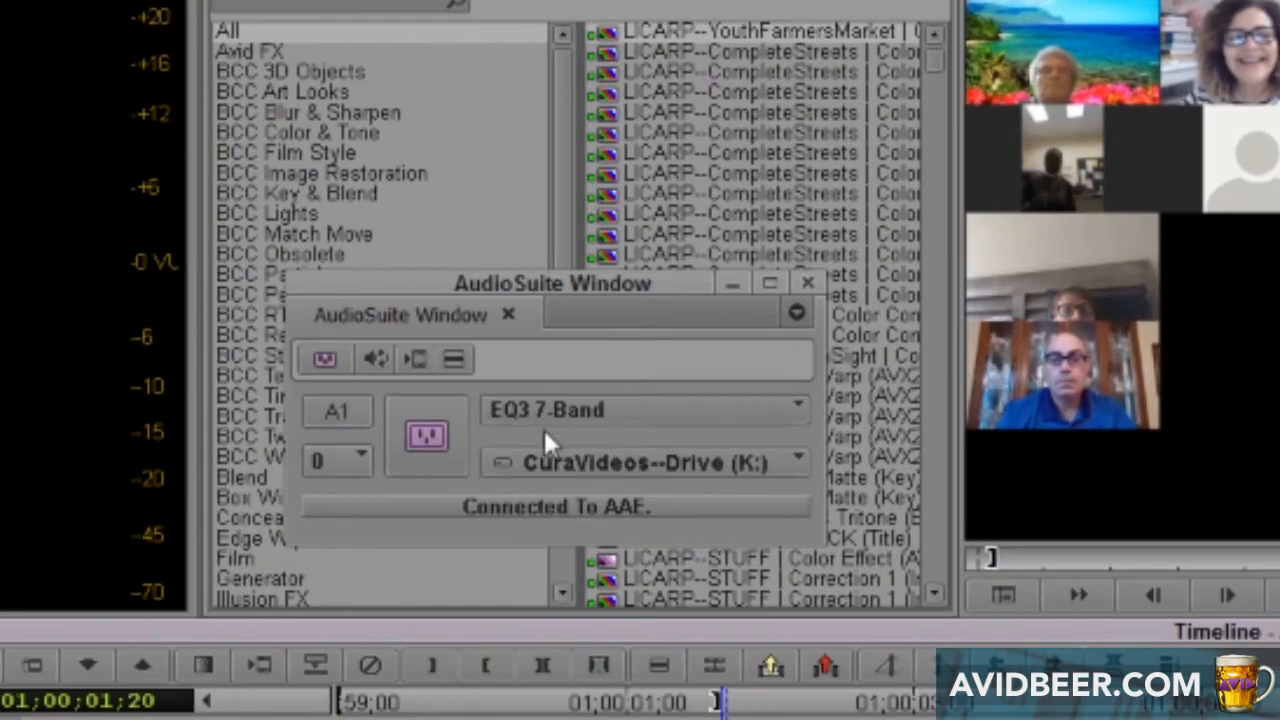
Apply the EQ3 7-Band plug-in to all A1 clips in the marked range with Set AudioSuite PlugIn - In/Out, and close the AudioSuite windows
{"action": "left_click", "coordinate": [455, 360]}
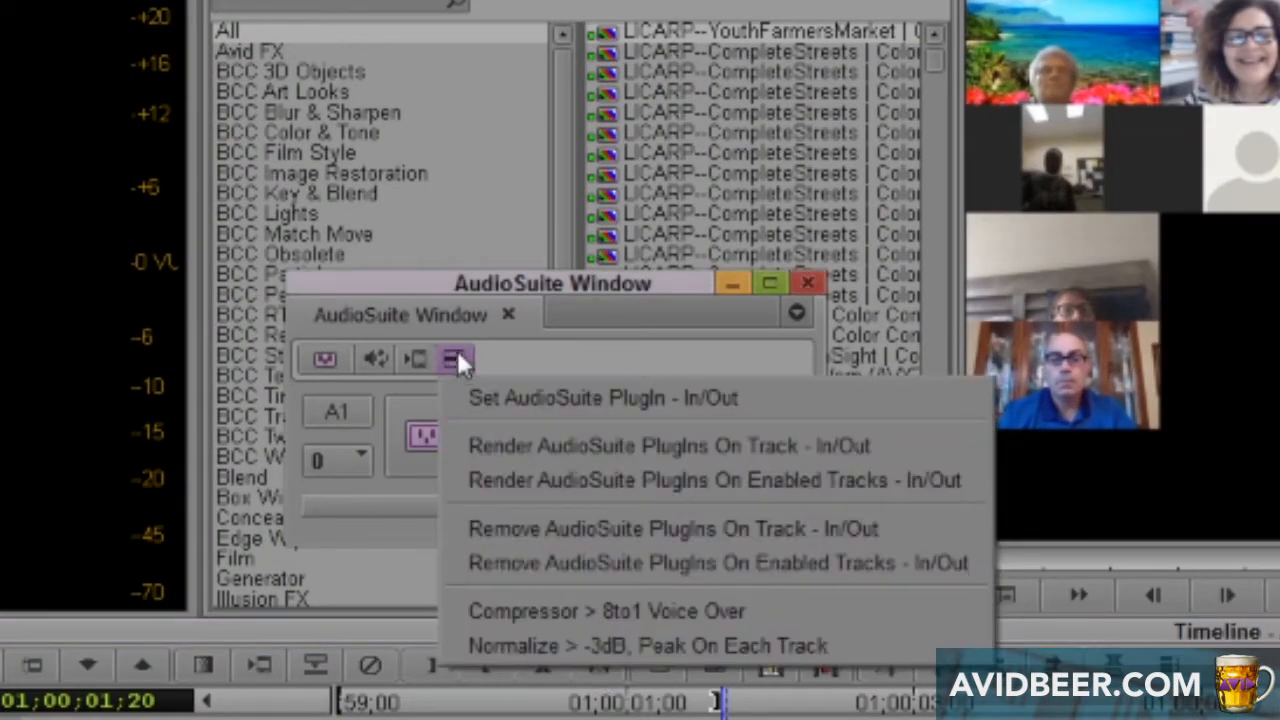
{"action": "left_click", "coordinate": [485, 400]}
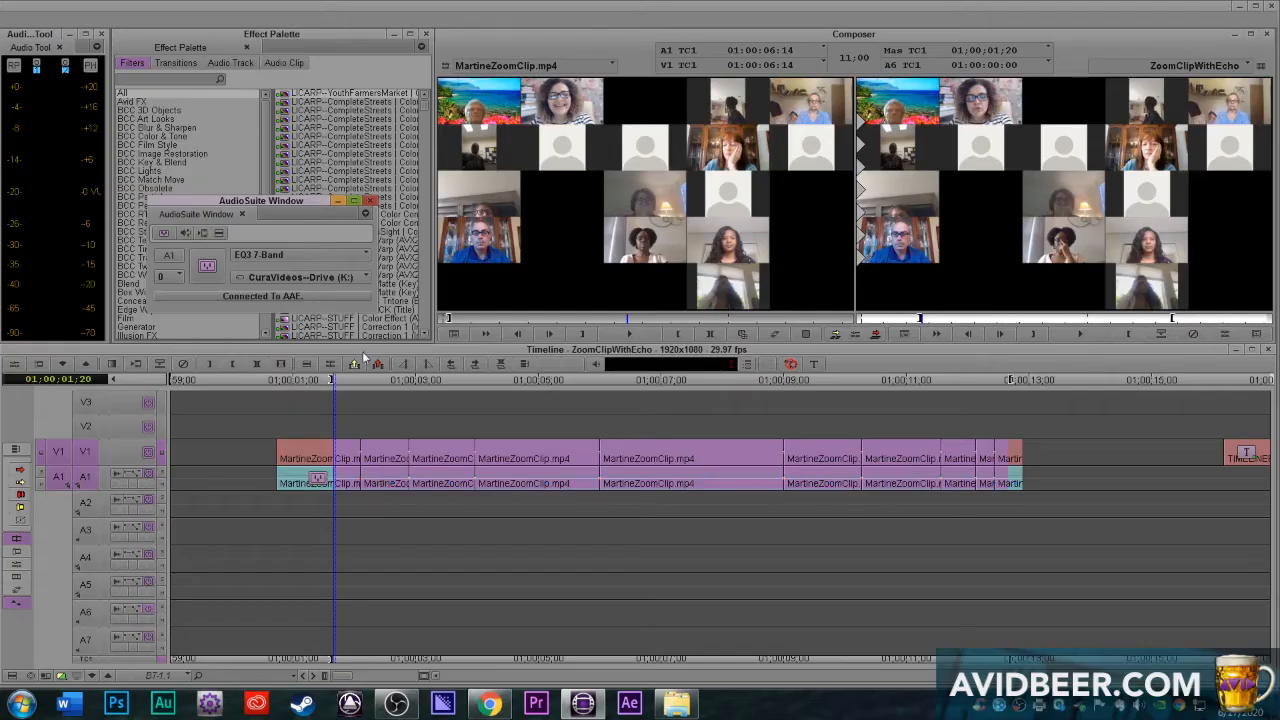
{"action": "left_click", "coordinate": [209, 268]}
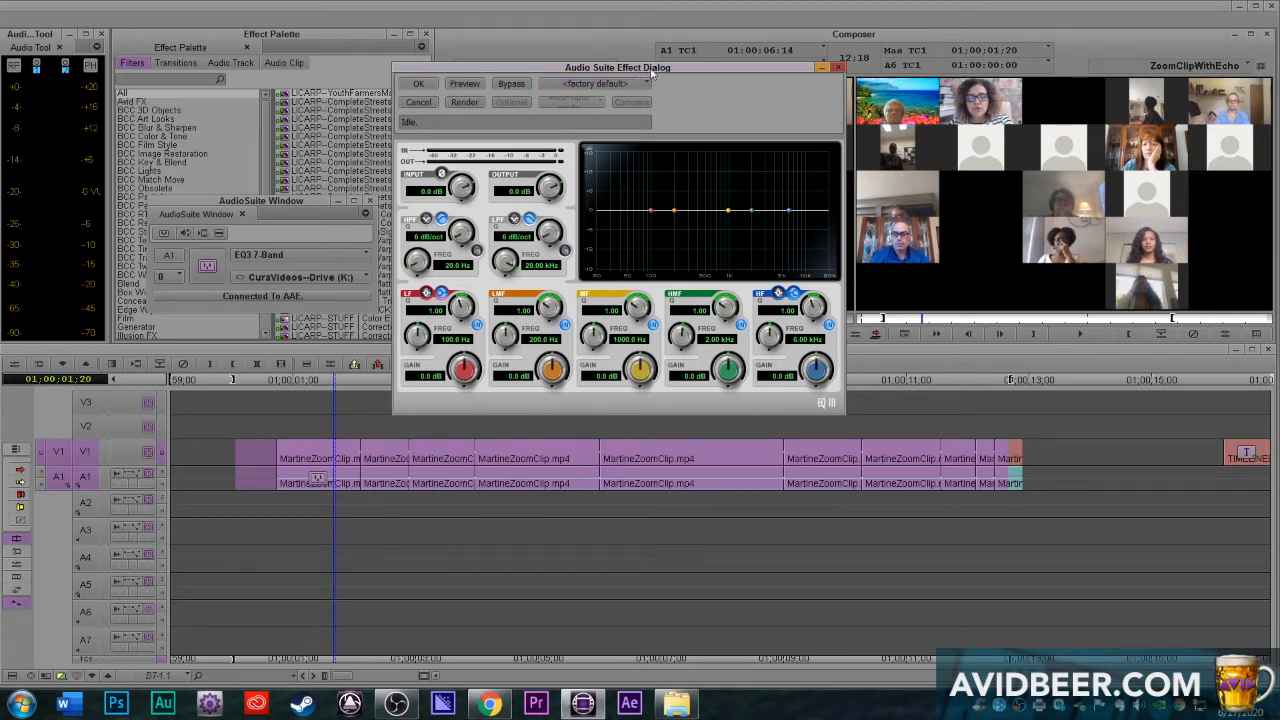
{"action": "left_click", "coordinate": [220, 233]}
{"action": "left_click", "coordinate": [230, 252]}
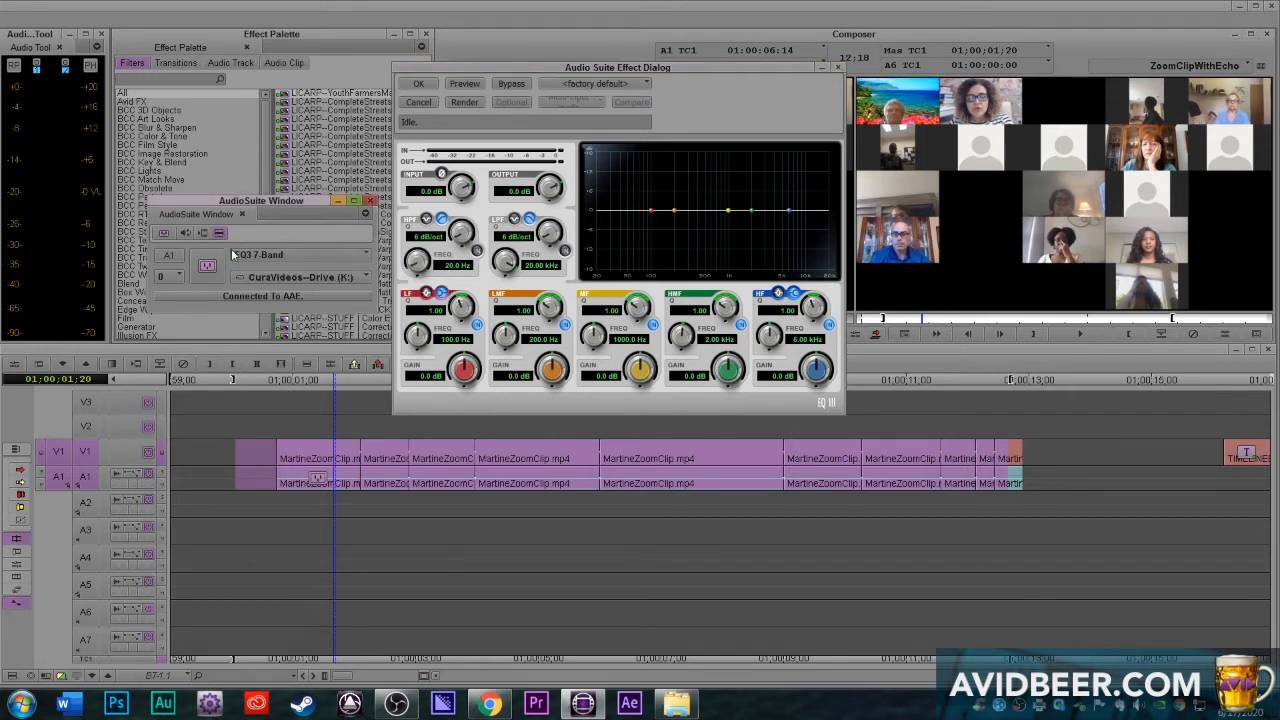
{"action": "left_click", "coordinate": [837, 67]}
{"action": "left_click", "coordinate": [370, 200]}
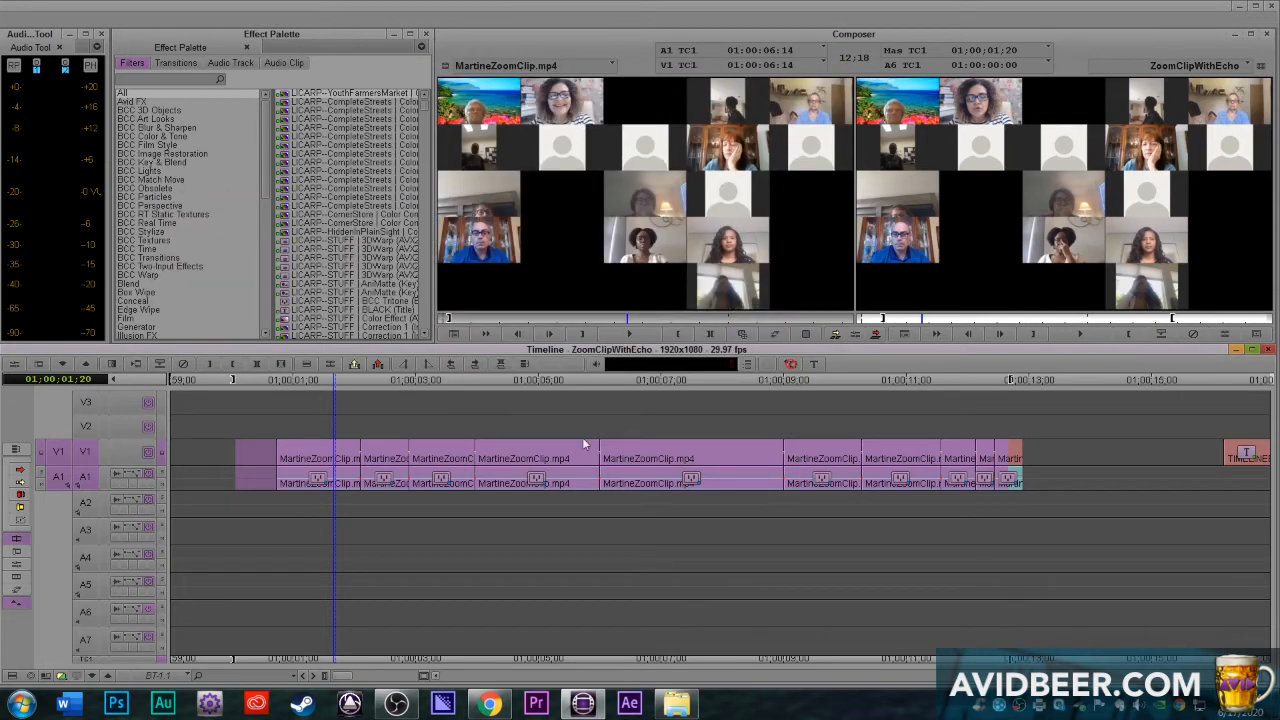
Extend the marked range to the end of the last clip and render its effects to the CuraVideos drive, returning to the first clip
{"action": "left_click", "coordinate": [1025, 514]}
{"action": "key", "text": "ctrl+alt+r"}
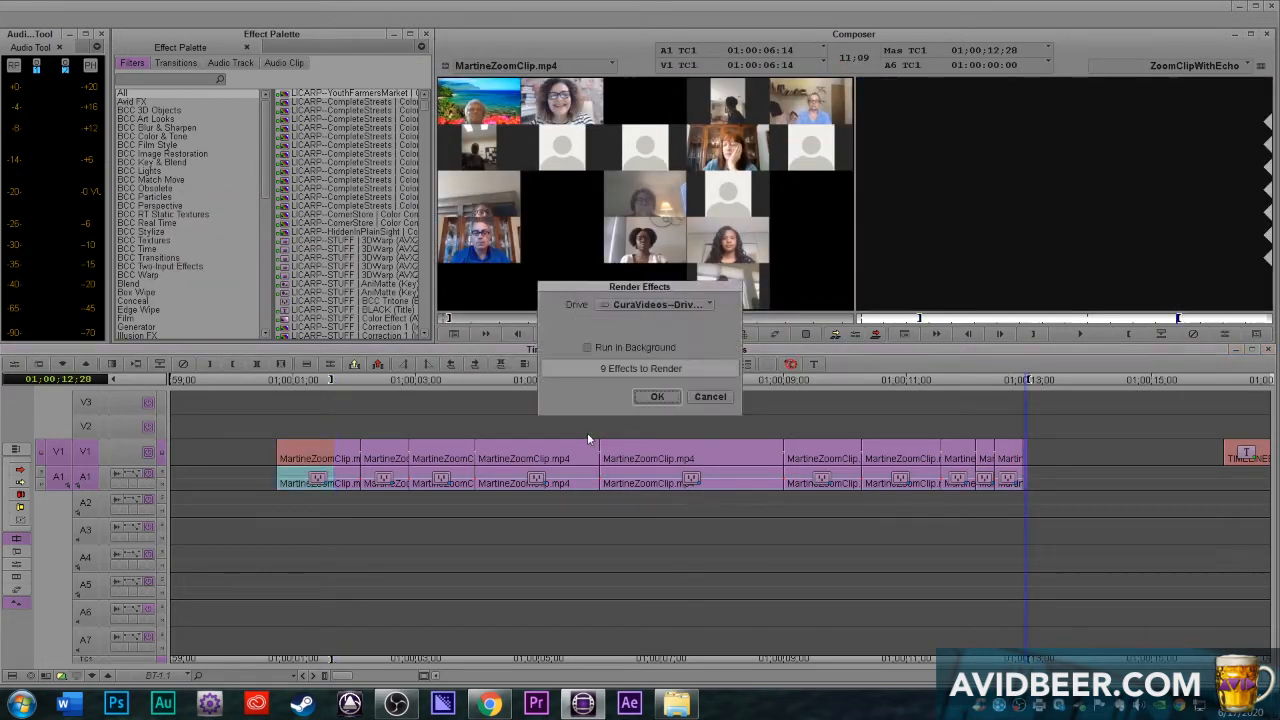
{"action": "key", "text": "Return"}
{"action": "left_click", "coordinate": [328, 504]}
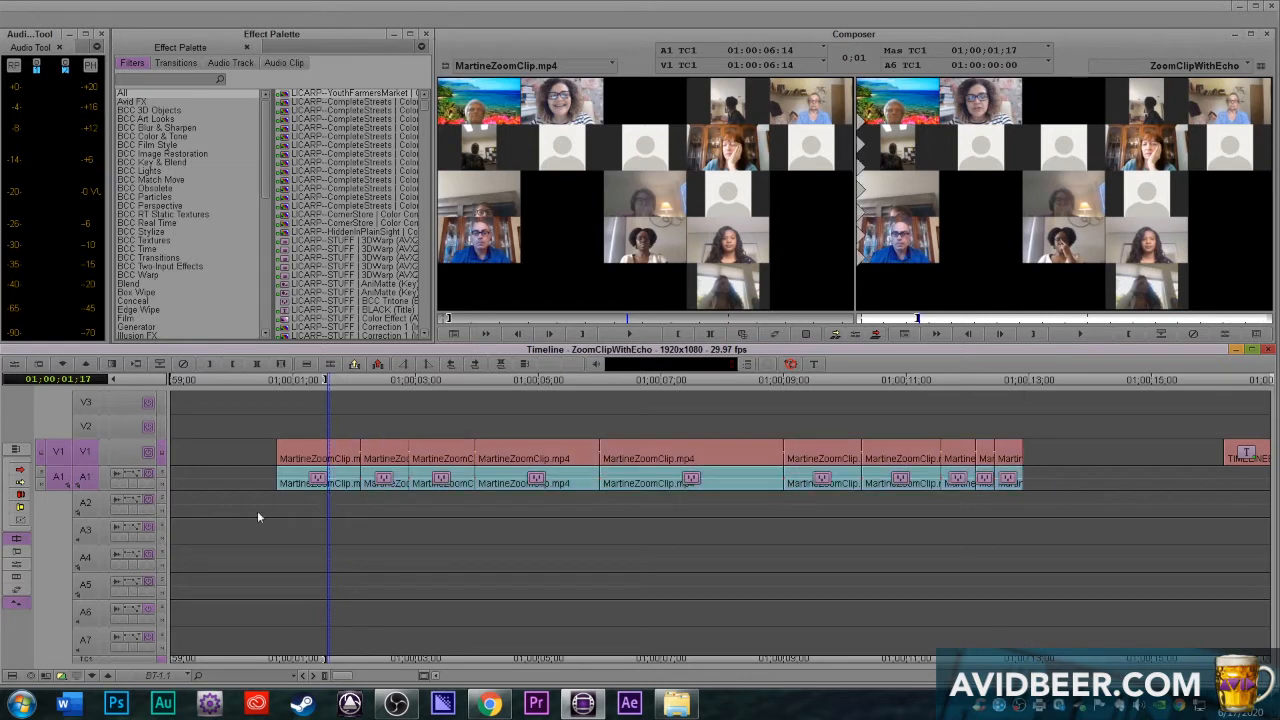
Mark a sequence range from 01;00;00;17, just before the first clip, to just past the end of the last clip
{"action": "left_click", "coordinate": [93, 458]}
{"action": "mouse_move", "coordinate": [339, 482]}
{"action": "left_mouse_down"}
{"action": "mouse_move", "coordinate": [329, 495]}
{"action": "mouse_move", "coordinate": [338, 486]}
{"action": "left_mouse_up"}
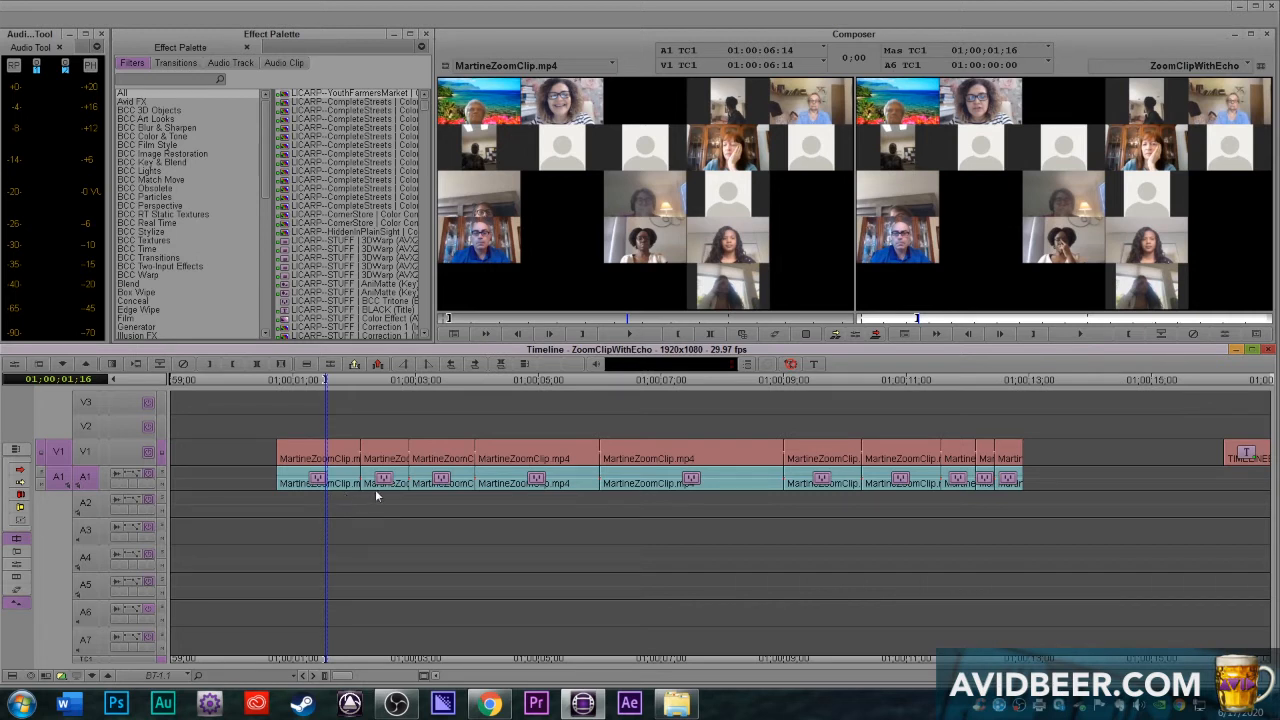
{"action": "left_click", "coordinate": [373, 488]}
{"action": "left_click_drag", "start_coordinate": [456, 488], "coordinate": [1030, 488]}
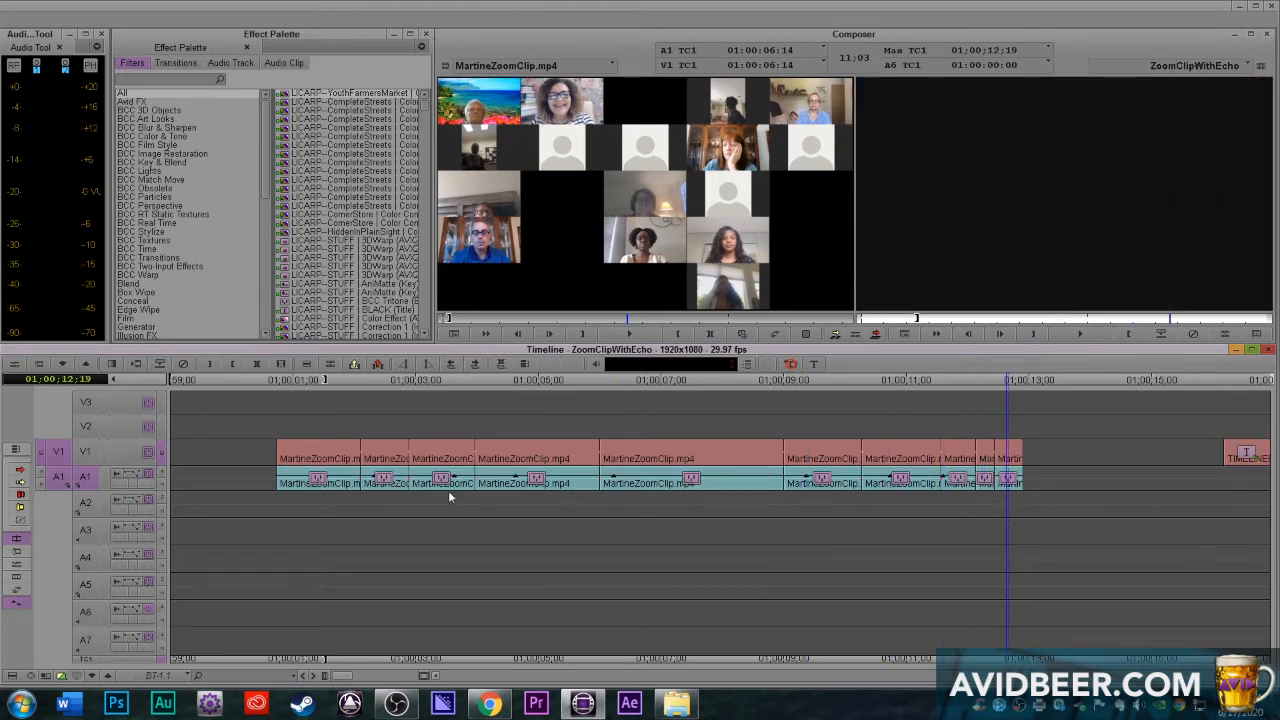
{"action": "left_click", "coordinate": [264, 488]}
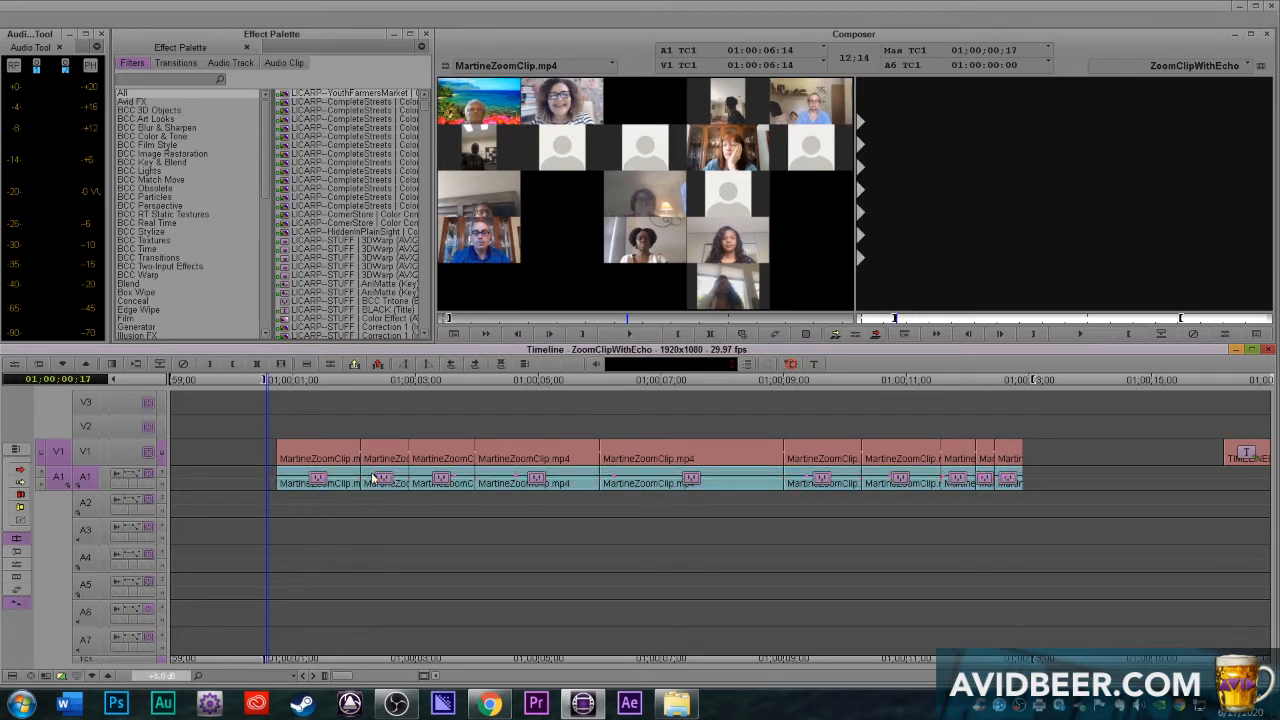
Play back the first four clips to listen to their audio with the EQ3 7-Band effect applied
{"action": "left_click", "coordinate": [334, 500]}
{"action": "key", "text": "space"}
{"action": "key", "text": "space"}
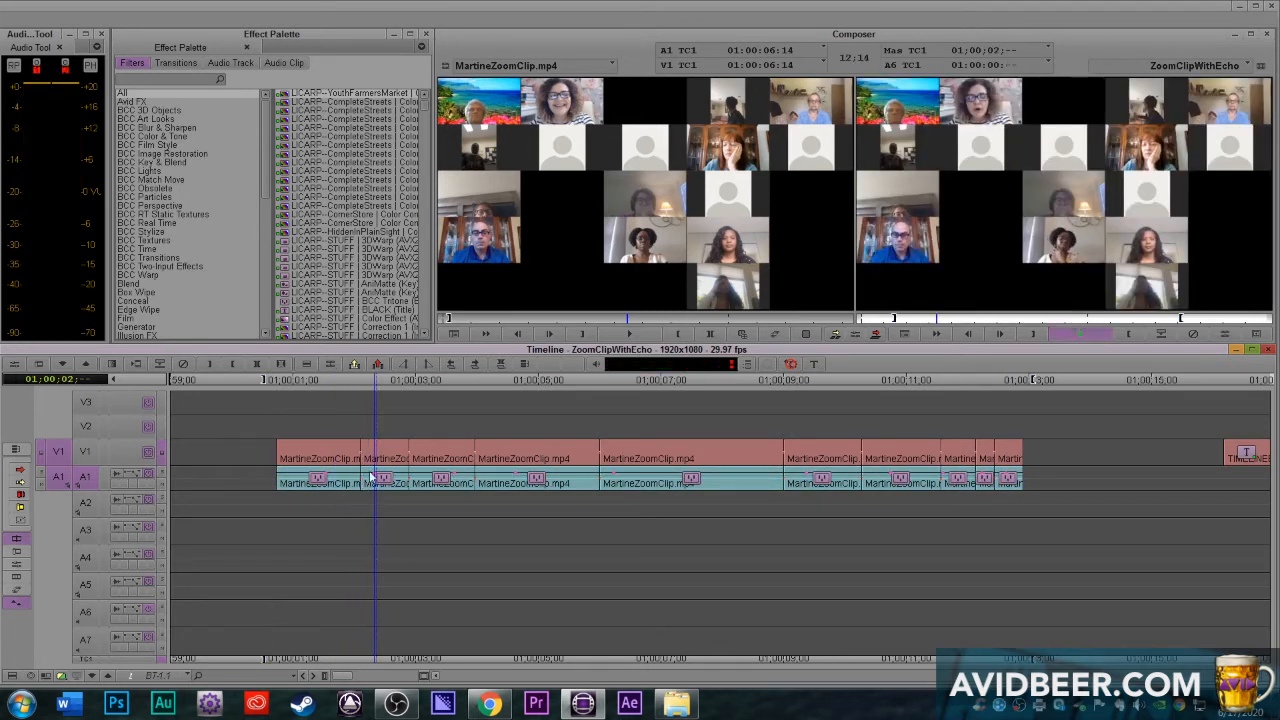
{"action": "left_click", "coordinate": [332, 502]}
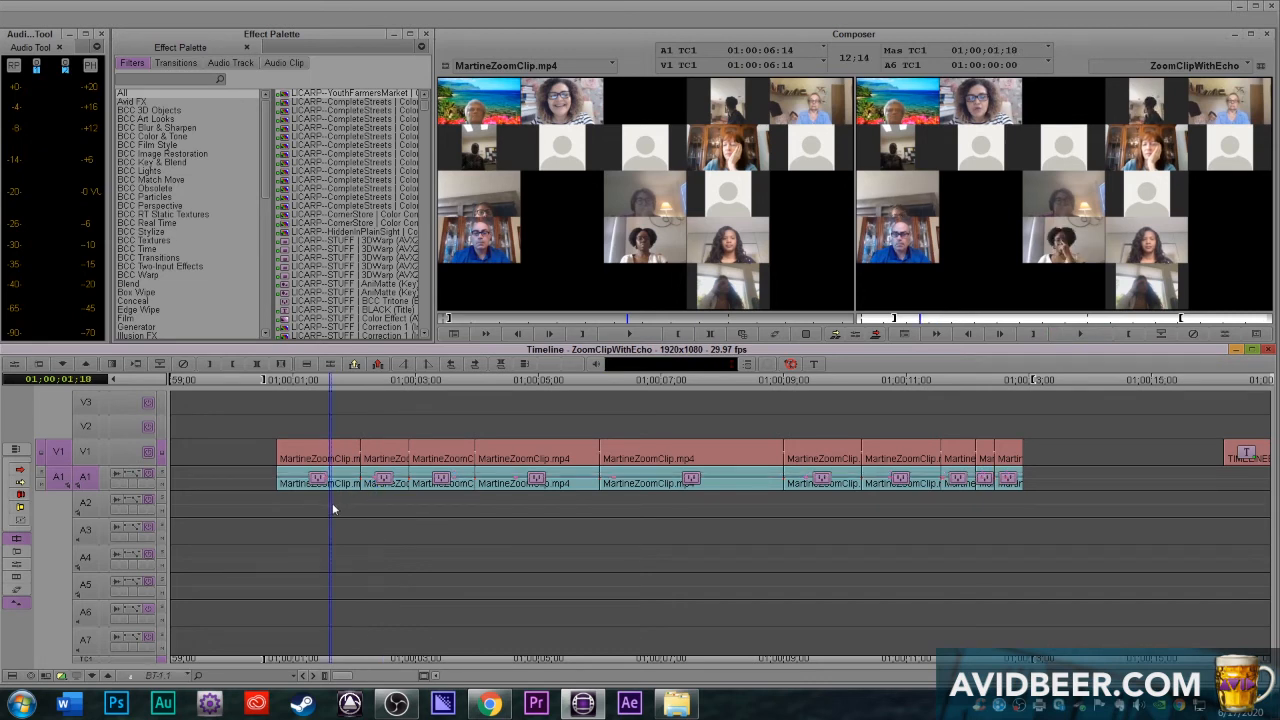
{"action": "key", "text": "space"}
{"action": "key", "text": "space"}
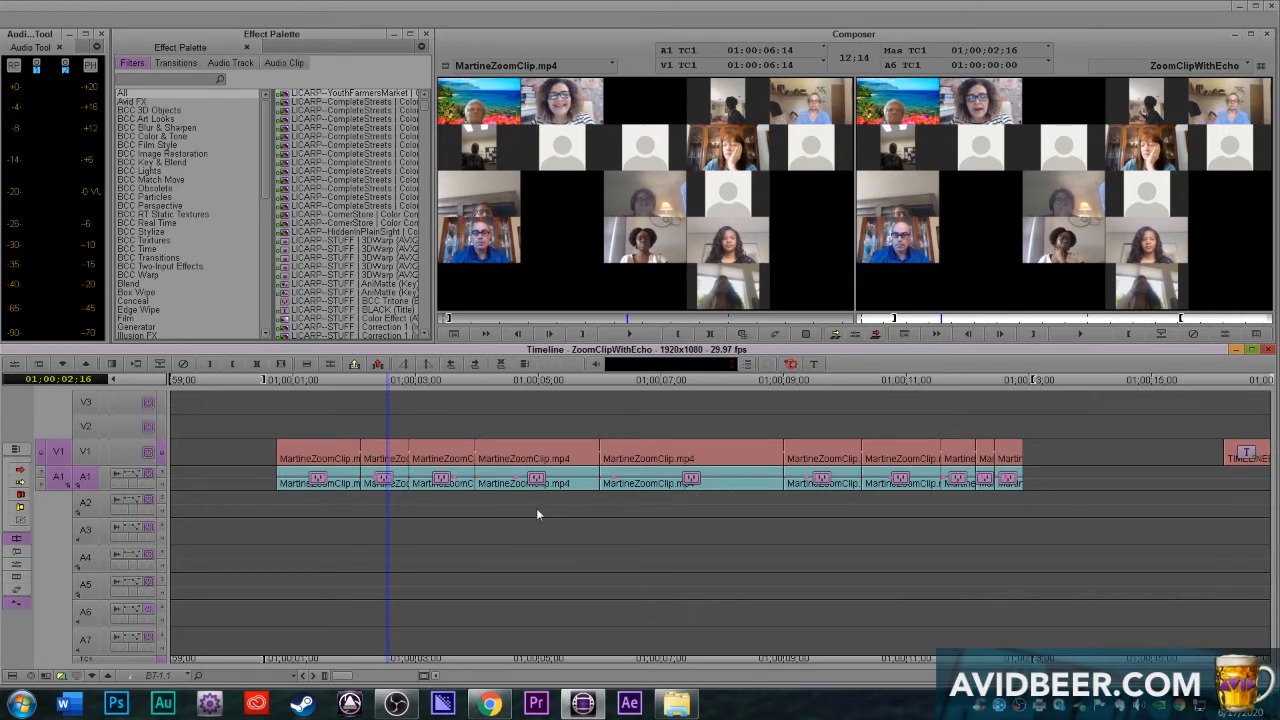
{"action": "key", "text": "space"}
{"action": "key", "text": "space"}
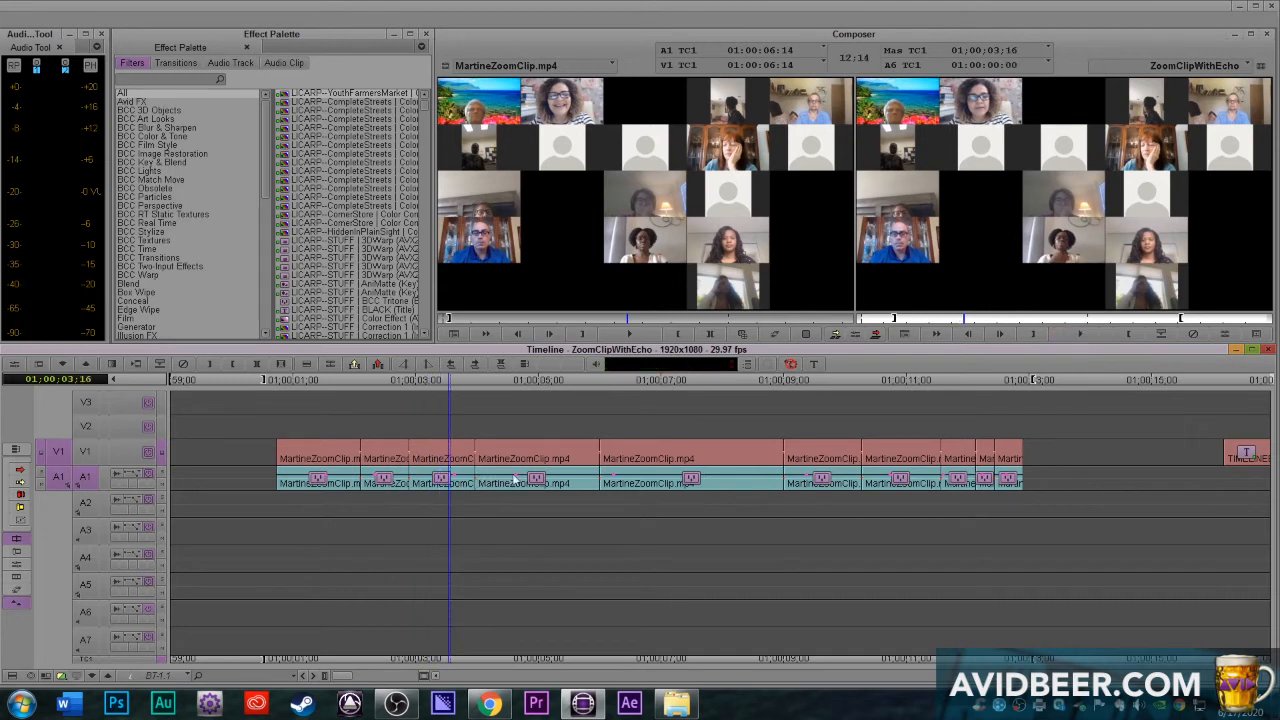
{"action": "key", "text": "space"}
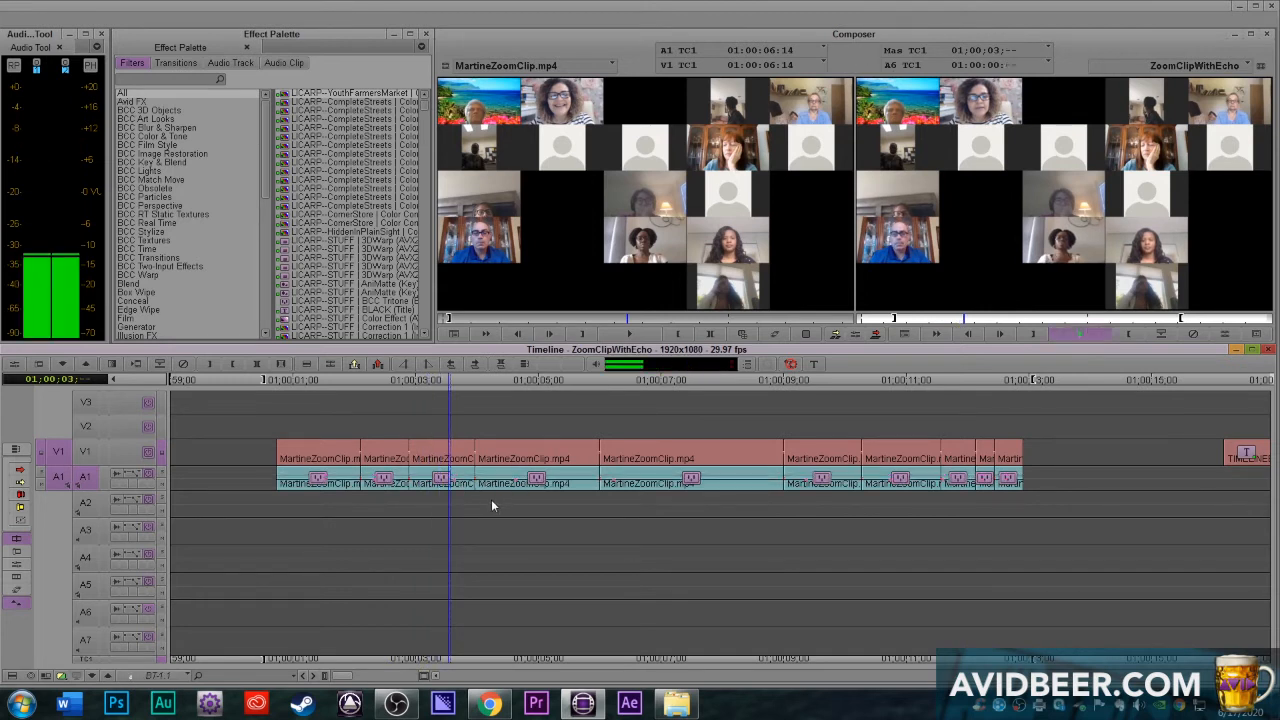
{"action": "key", "text": "space"}
{"action": "left_click", "coordinate": [515, 483]}
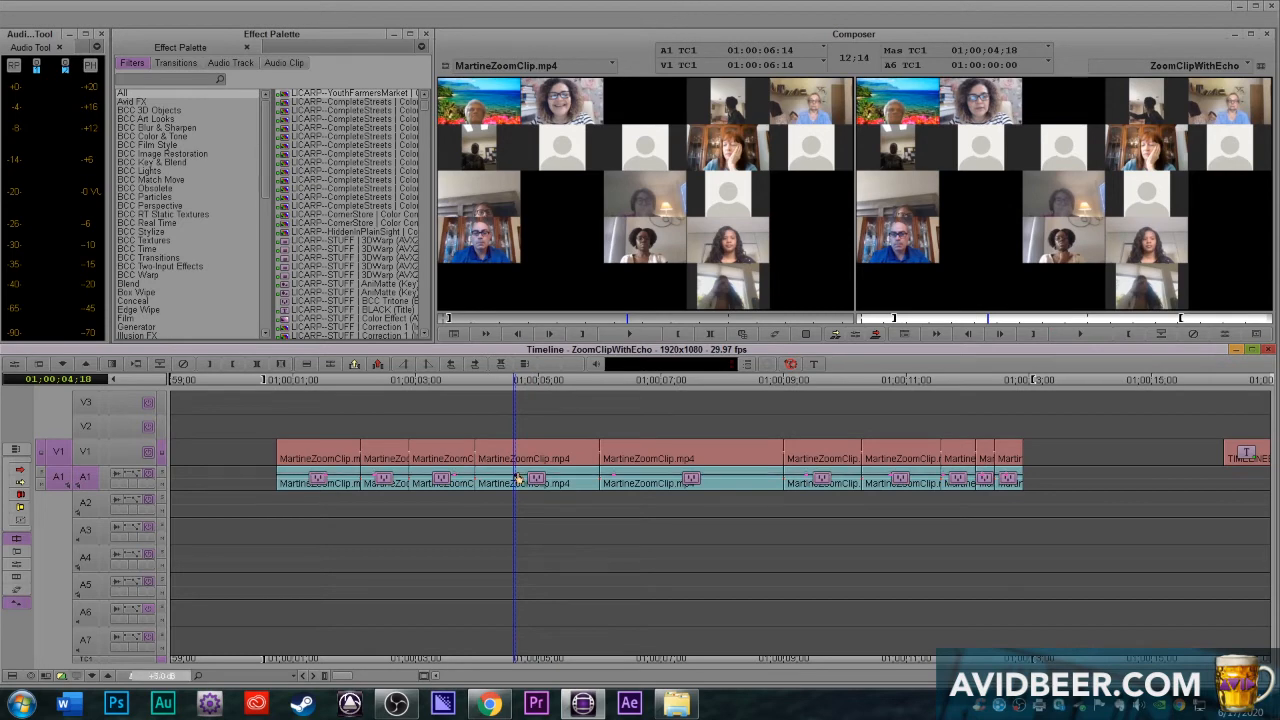
{"action": "key", "text": "space"}
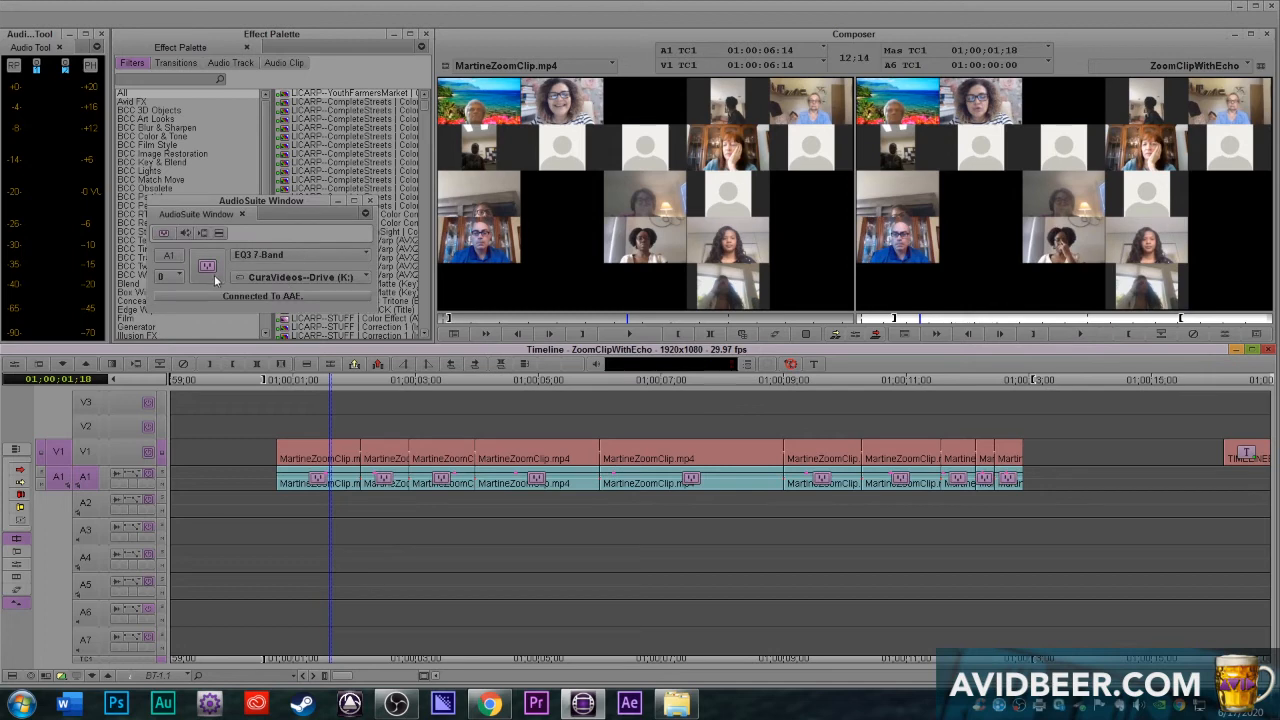
Try lowering the first clip's HMF band to -6.2 dB at 2.08 kHz in EQ3 7-Band, raise it partly again, and close the settings
{"action": "left_click", "coordinate": [207, 266]}
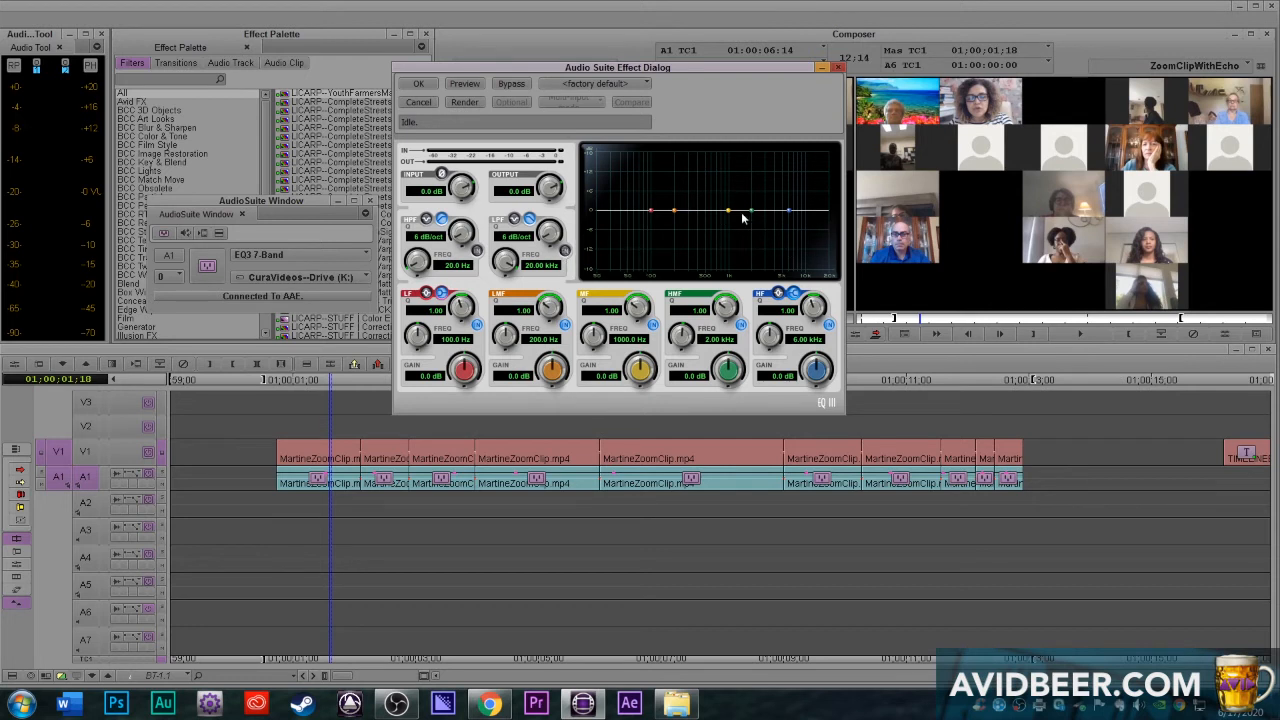
{"action": "left_click_drag", "start_coordinate": [750, 211], "coordinate": [754, 236]}
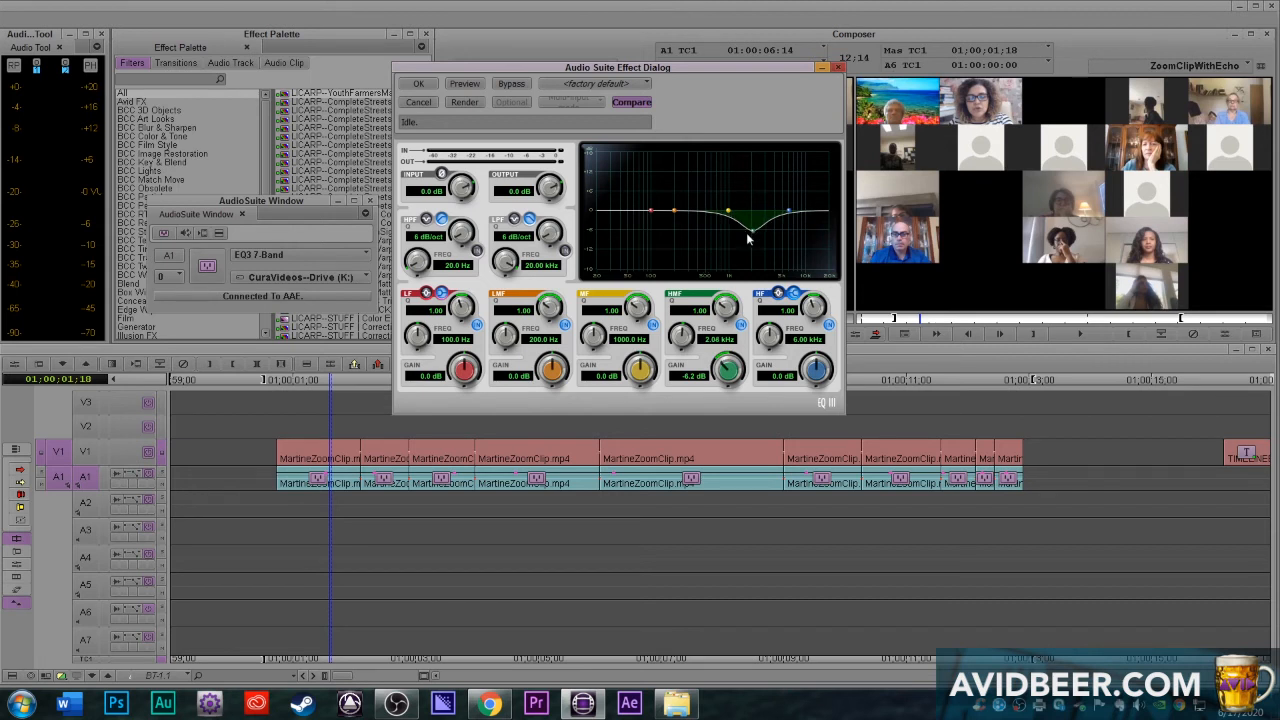
{"action": "left_click_drag", "start_coordinate": [754, 236], "coordinate": [754, 219]}
{"action": "left_click", "coordinate": [838, 68]}
Go to 01;00;03;11 in the third clip and open its EQ3 7-Band settings
{"action": "left_click", "coordinate": [422, 488]}
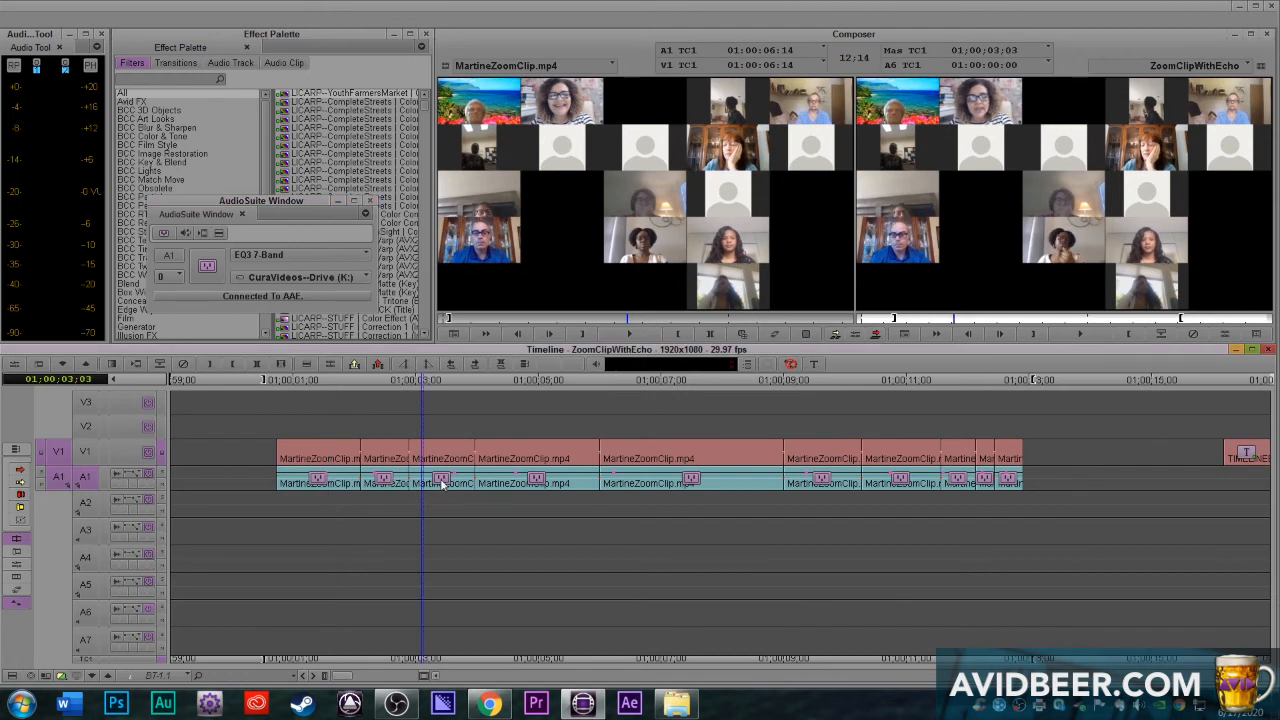
{"action": "left_click_drag", "start_coordinate": [415, 486], "coordinate": [438, 486]}
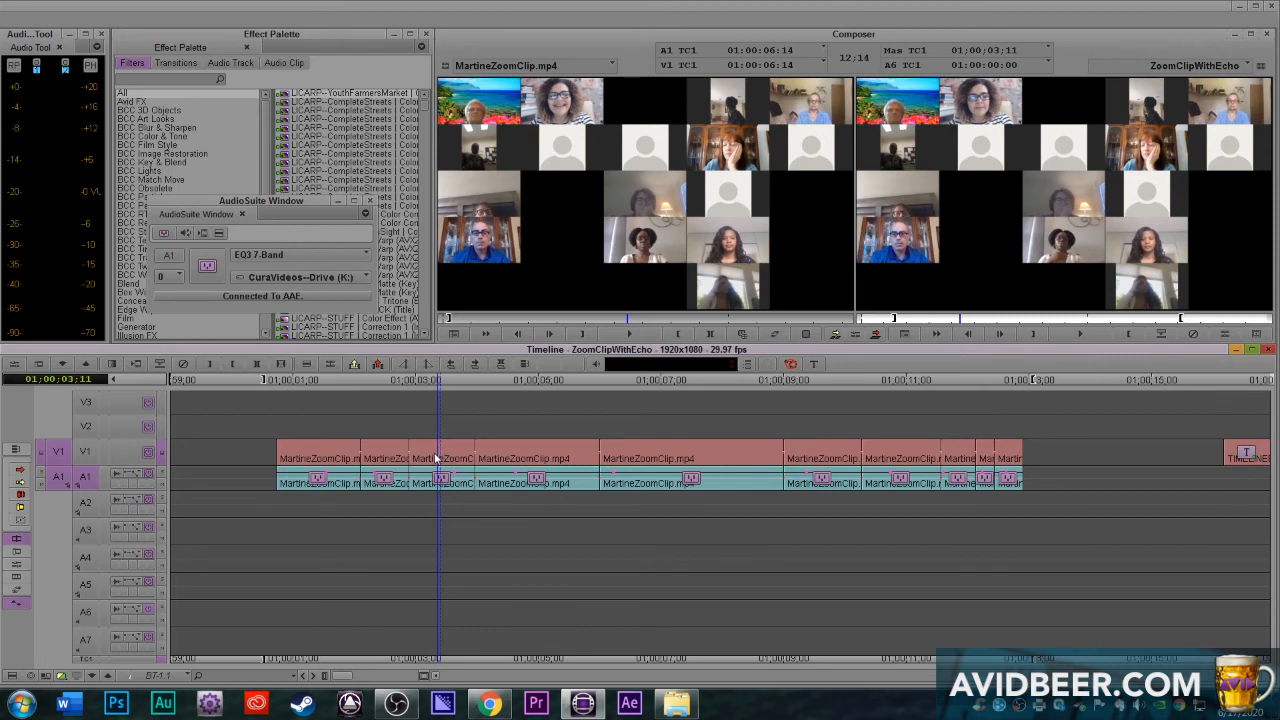
{"action": "left_click_drag", "start_coordinate": [289, 204], "coordinate": [306, 205]}
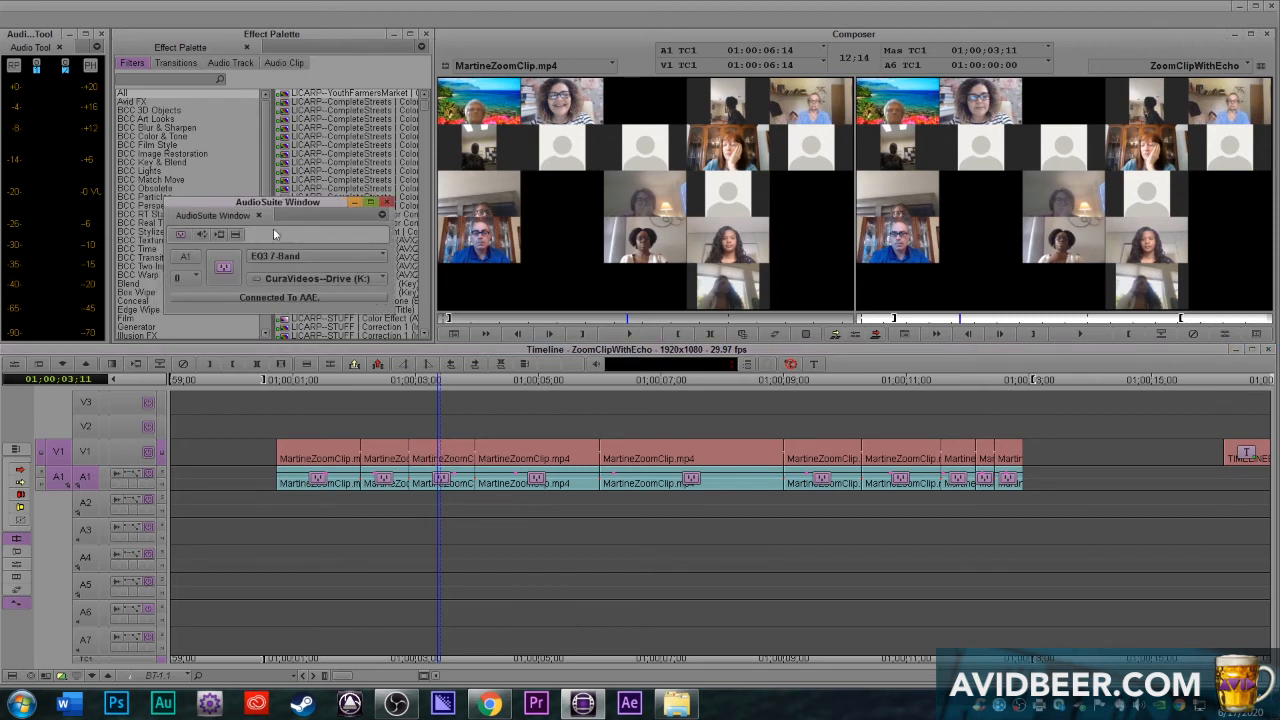
{"action": "left_click", "coordinate": [224, 267]}
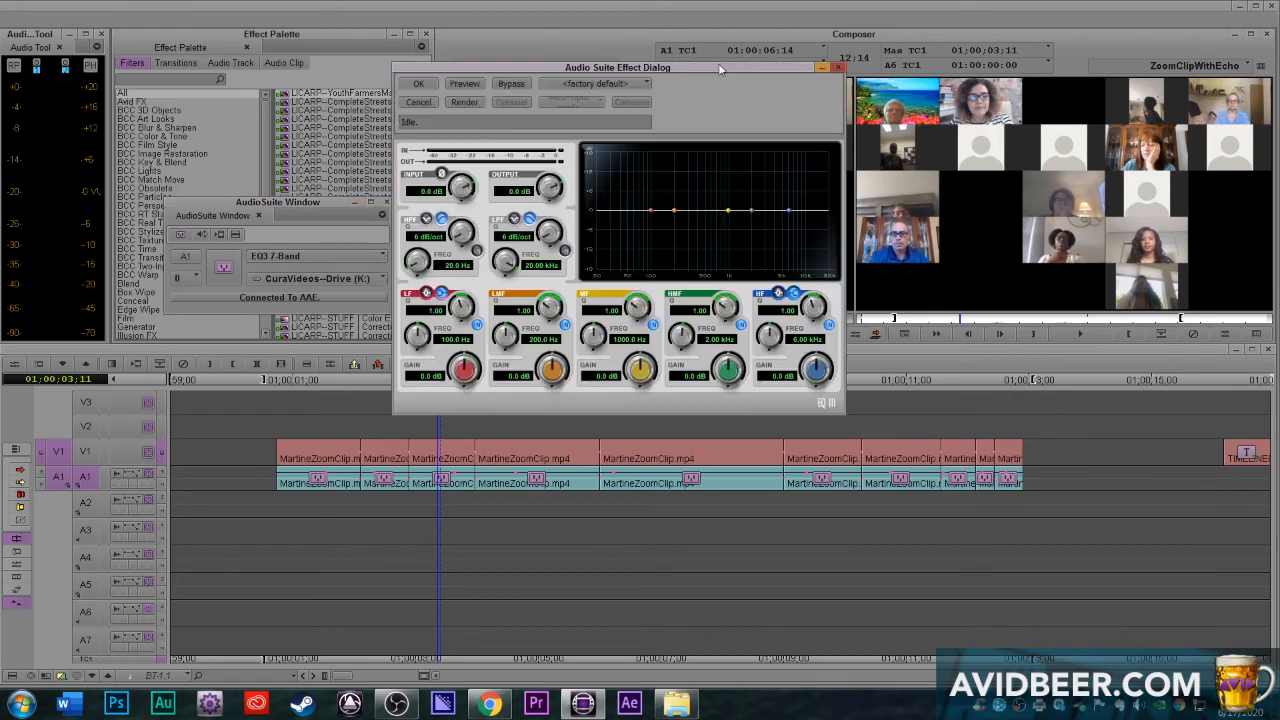